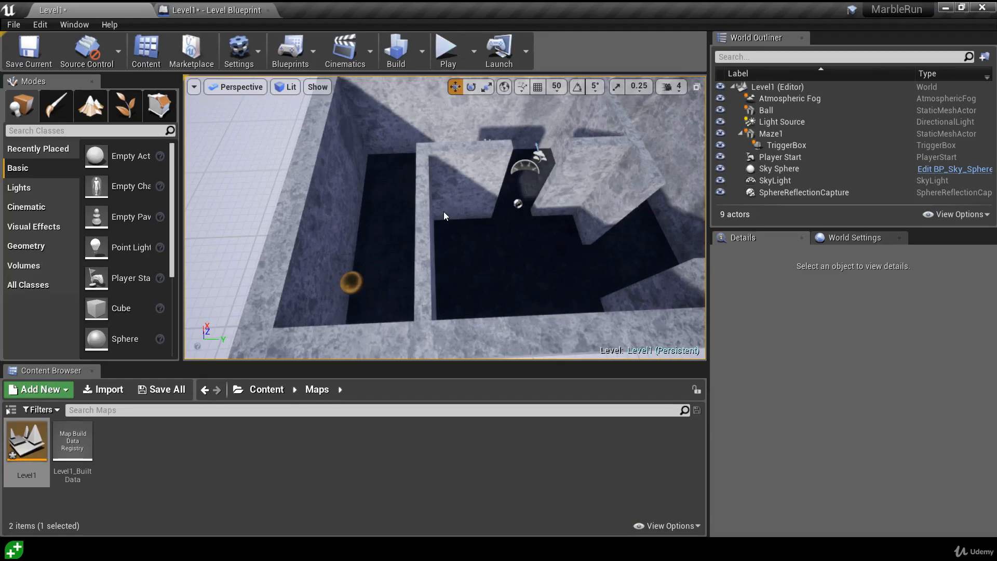
Step: Enable Use CCD in the advanced collision settings of the gold Ball in the maze
left_click(354, 275)
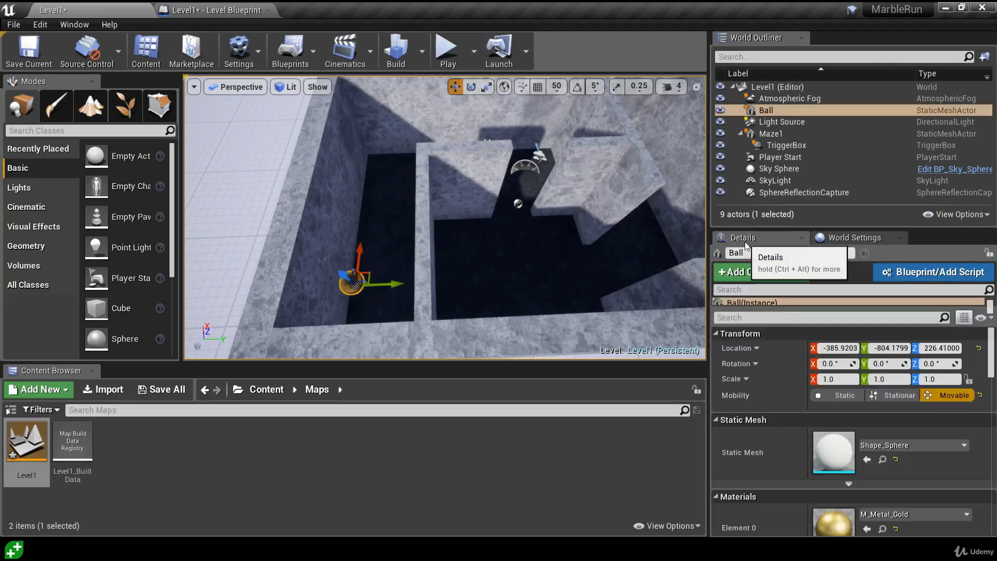
scroll(753, 390, "down", 5)
scroll(765, 390, "down", 8)
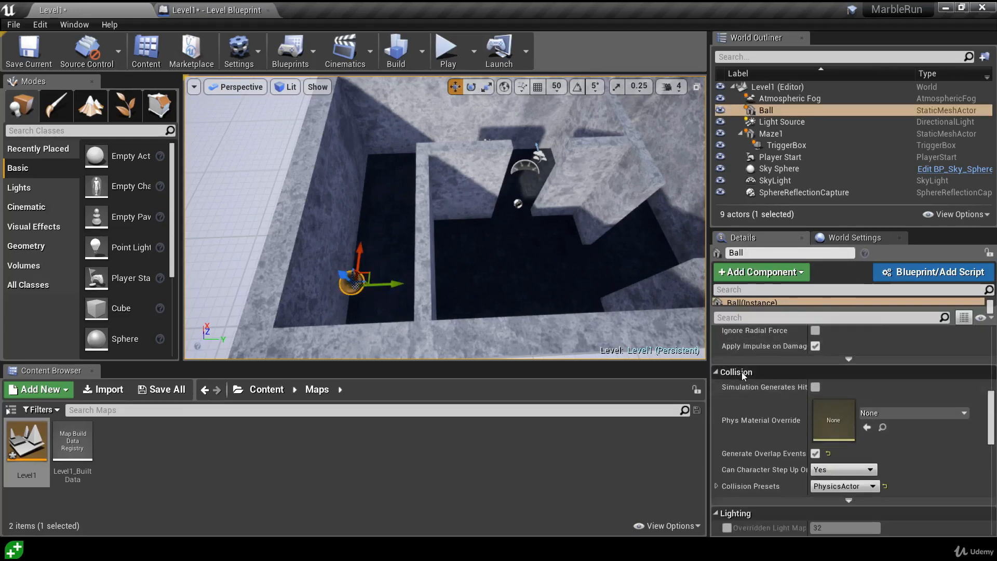
scroll(749, 376, "down", 3)
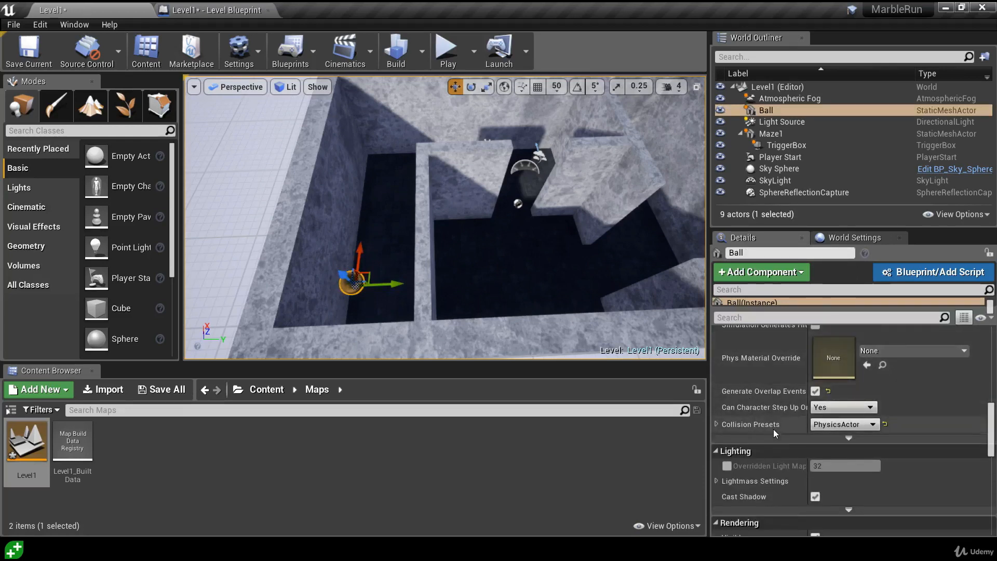
left_click(847, 439)
scroll(846, 439, "down", 3)
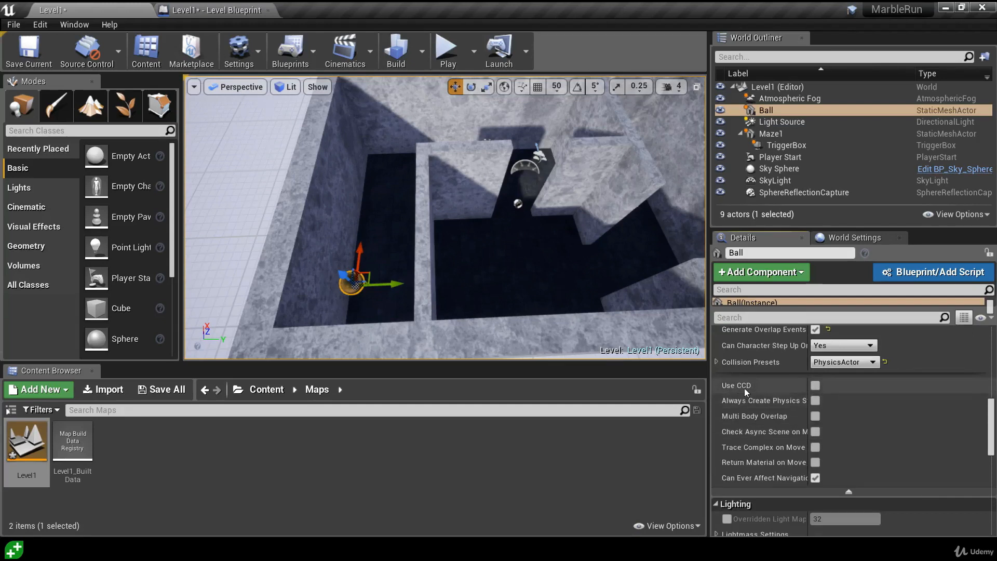
mouse_move(749, 391)
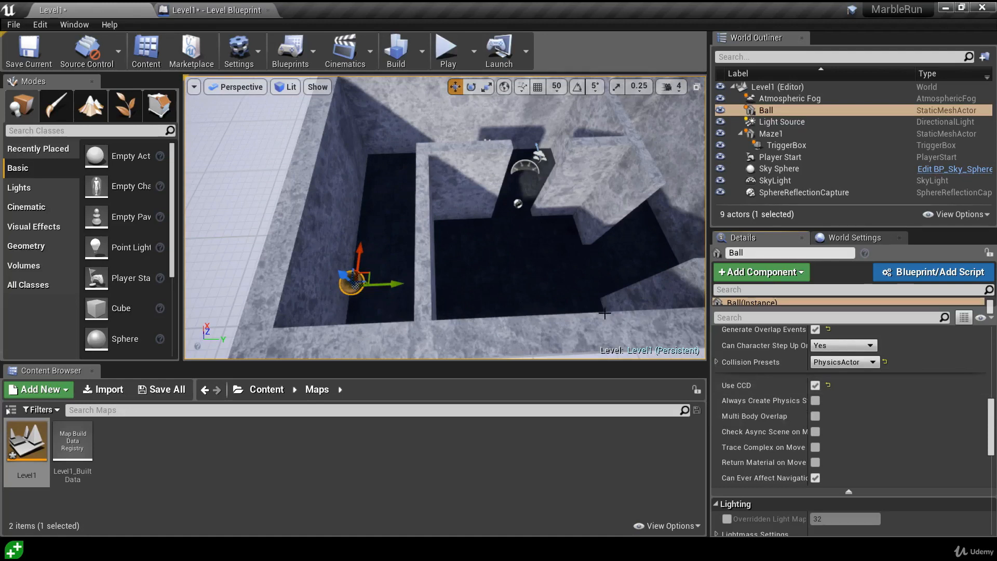
Step: In the Level Blueprint, insert a Clamp (float) node between Get Mouse X and the roll addition node
left_click(155, 10)
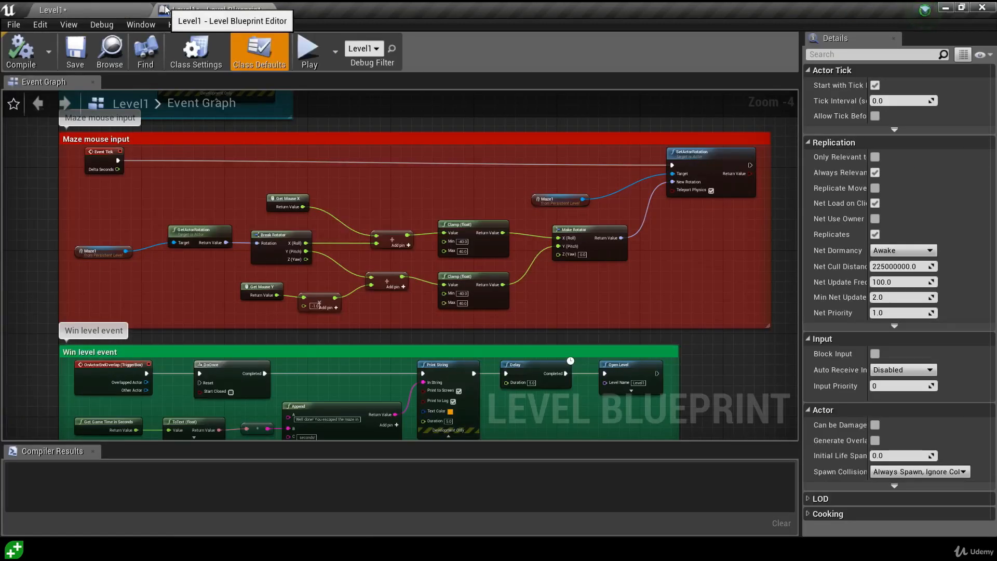
right_click_drag(263, 184, 304, 194)
scroll(298, 213, "up", 4)
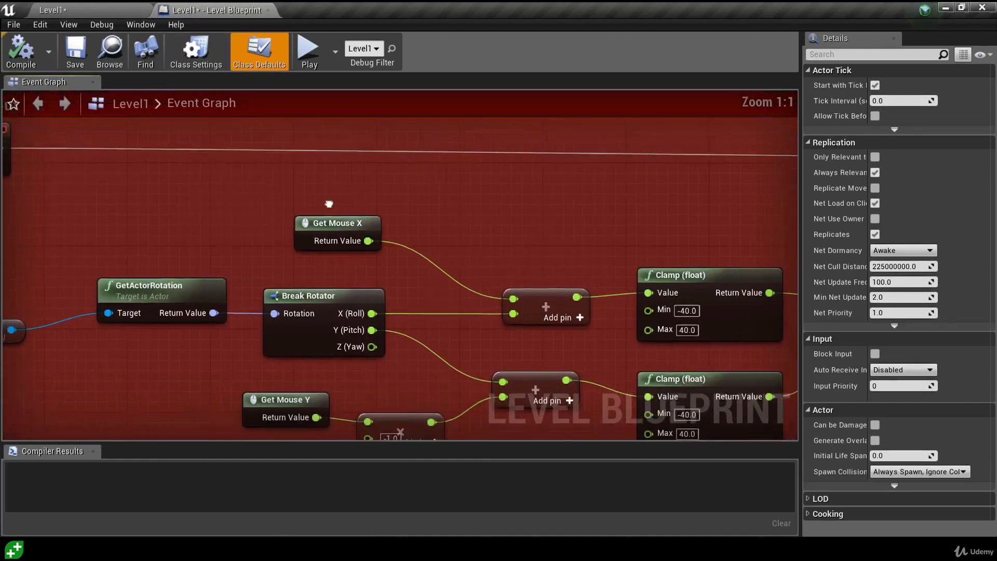
left_click_drag(311, 223, 240, 213)
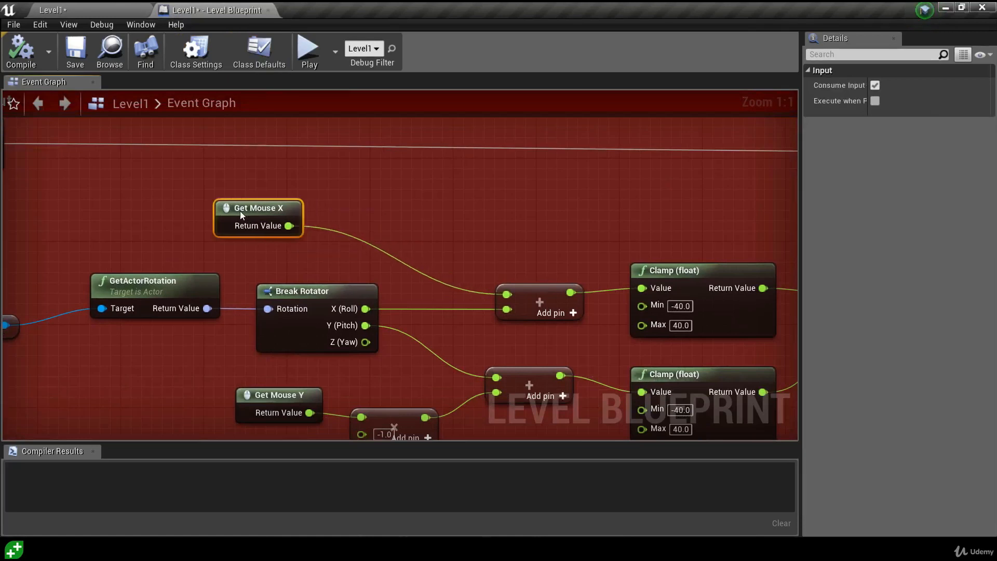
left_click_drag(289, 225, 363, 219)
type("clamp")
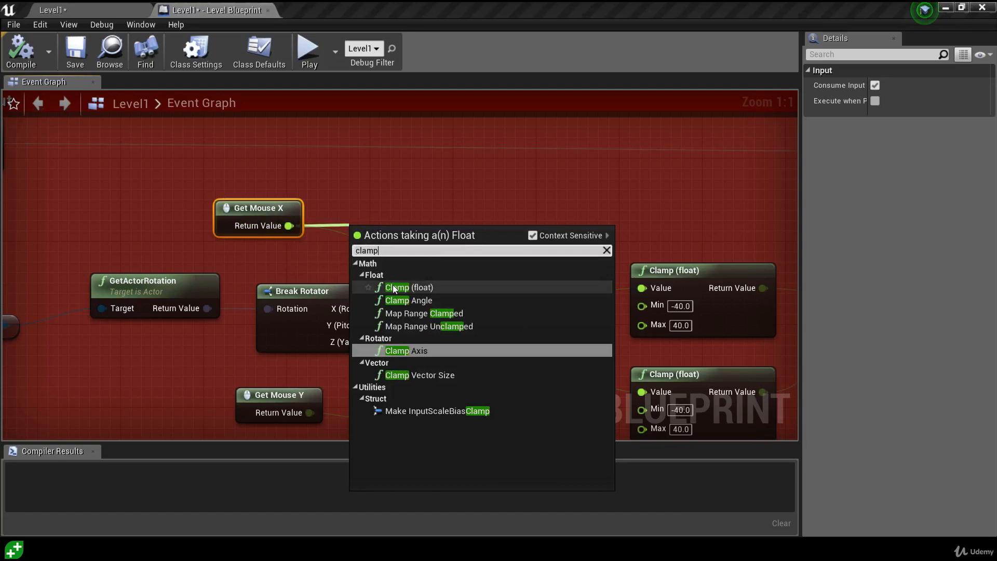
left_click(393, 287)
left_click_drag(397, 232, 376, 215)
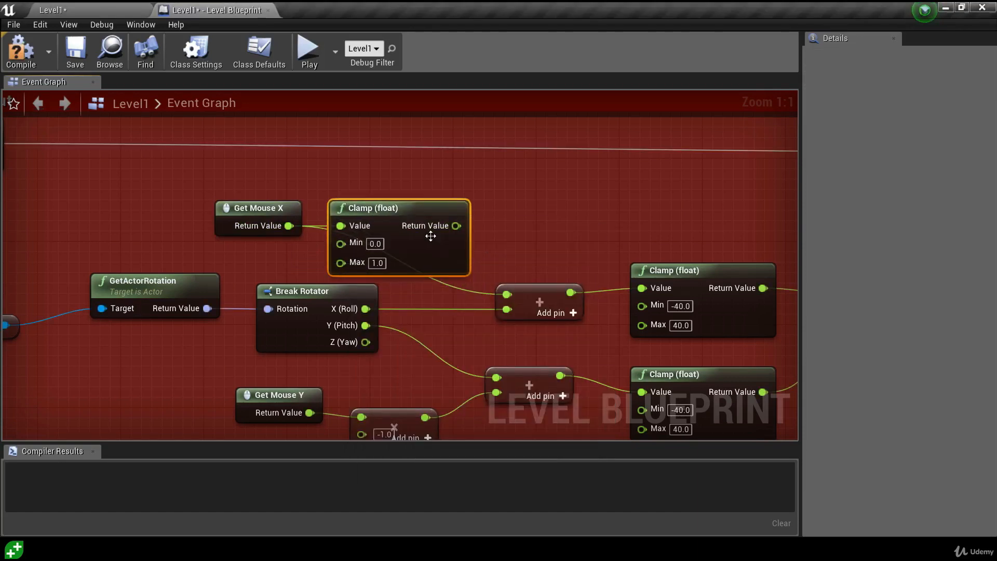
left_click_drag(456, 226, 510, 294)
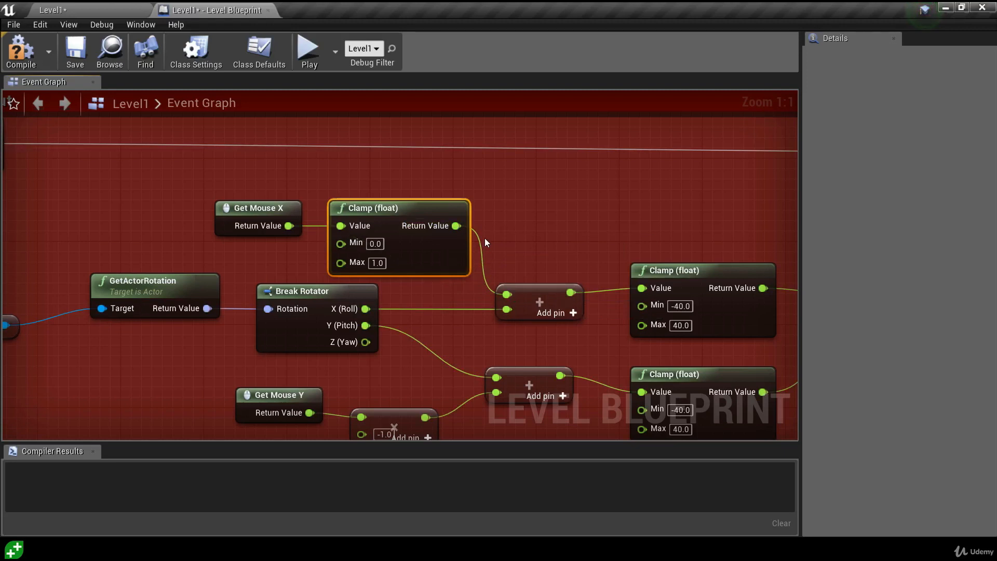
Step: Set the Min of the Get Mouse X clamp to -1
left_click(374, 244)
type("-1")
key("Return")
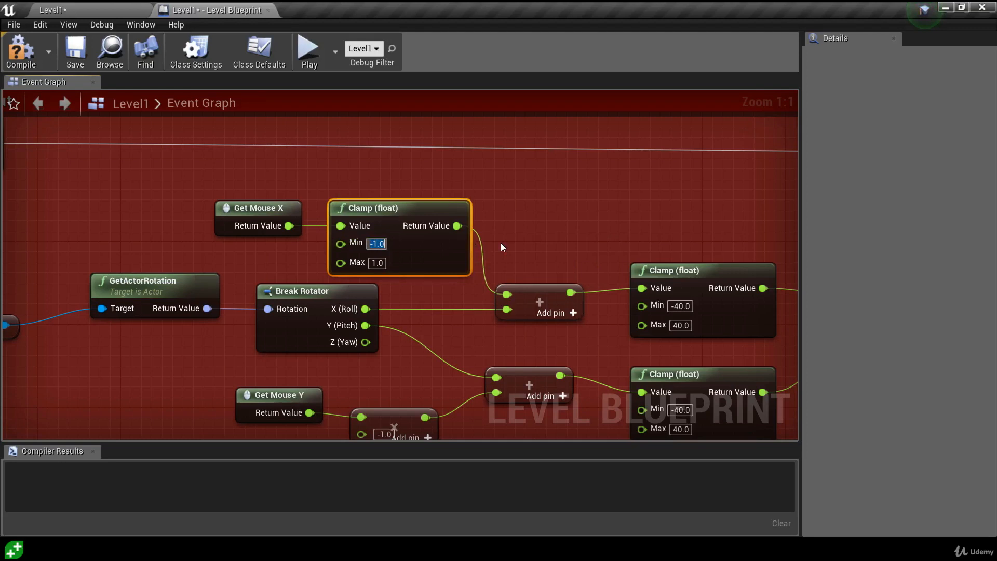
Step: Make room beside Get Mouse Y's multiply node and insert a Clamp (float) node between it and the pitch addition node
right_click_drag(453, 312, 517, 276)
left_click_drag(430, 277, 279, 275)
left_click_drag(575, 304, 512, 306)
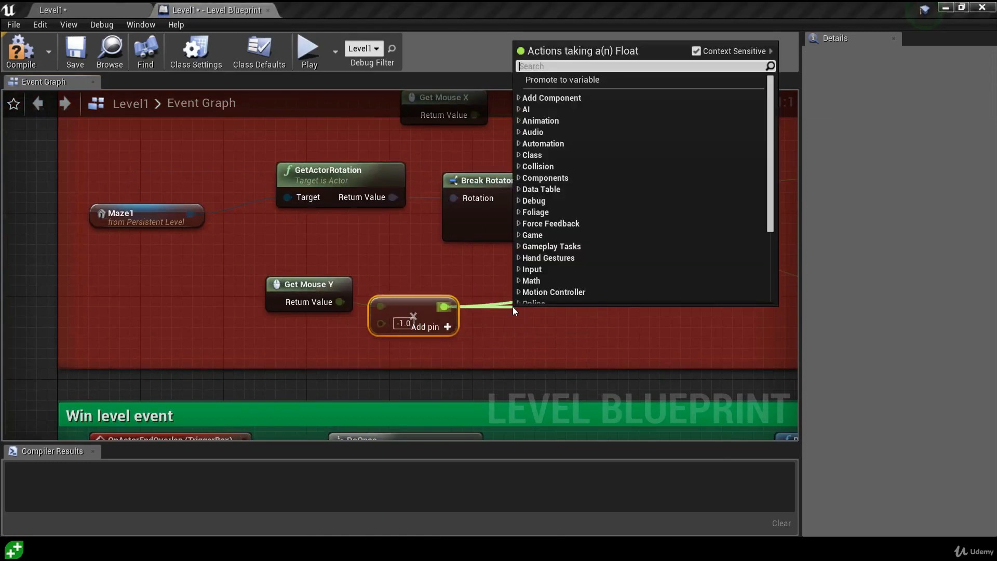
type("clamp")
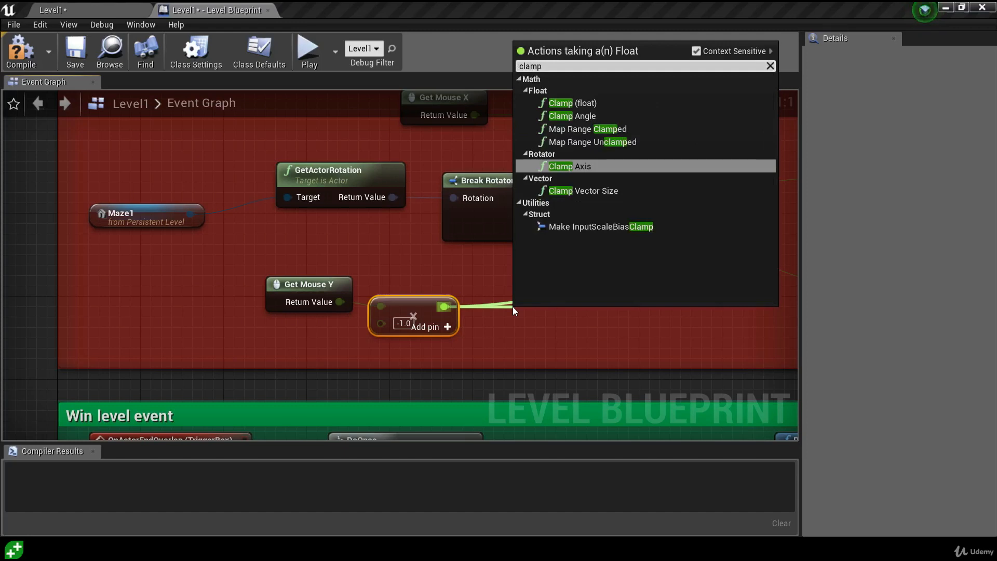
key("Up")
key("Up")
key("Up")
key("Up")
key("Up")
key("Return")
right_click_drag(491, 300, 350, 299)
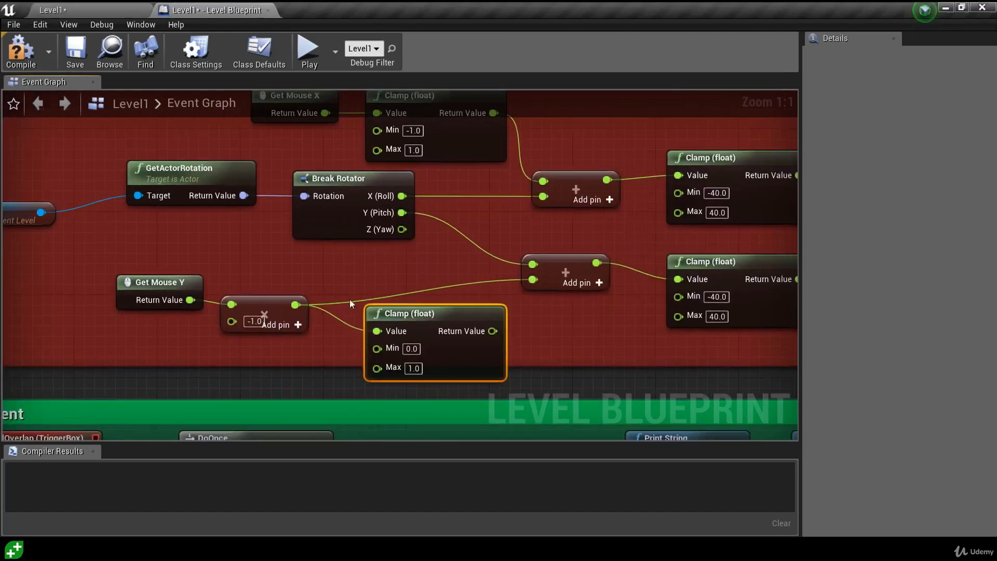
left_click_drag(422, 306, 411, 284)
left_click_drag(472, 310, 532, 279)
Step: Set the Min of the Get Mouse Y clamp to -1
left_click(391, 327)
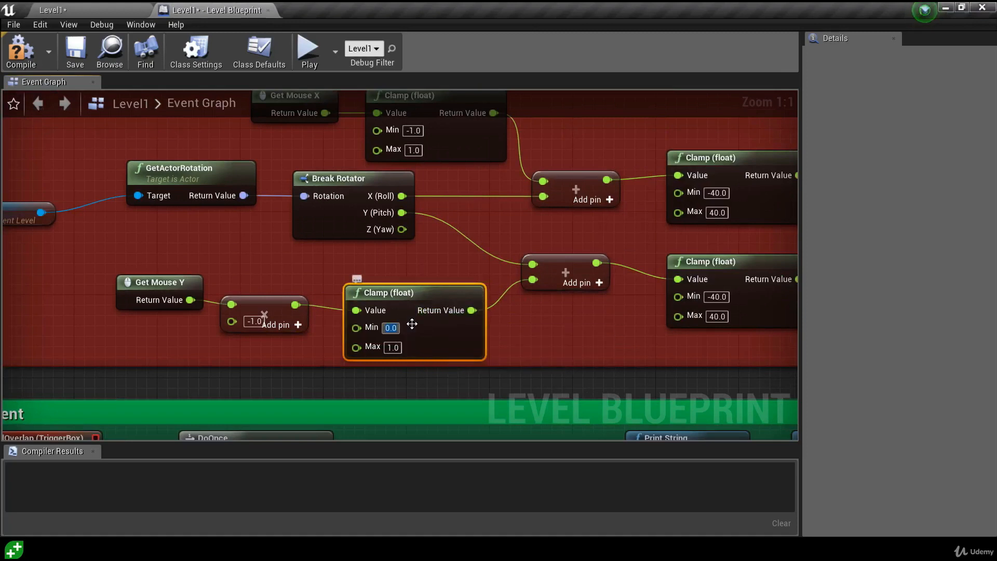
type("-1")
key("Return")
left_click(434, 264)
Step: Return to the Level1 editor and play the level to test the clamped mouse input
scroll(347, 294, "down", 3)
right_click_drag(434, 263, 339, 332)
scroll(338, 331, "down", 1)
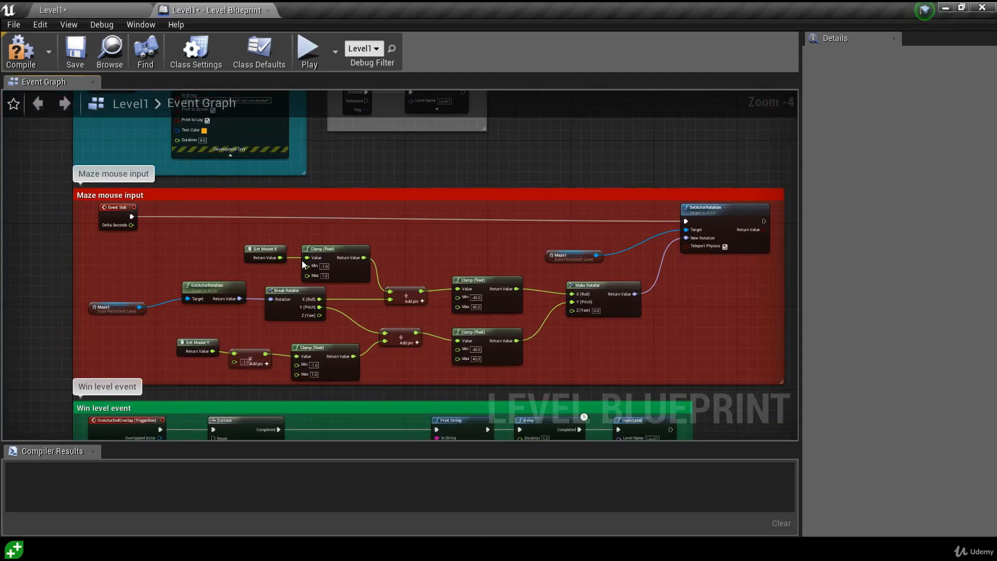
left_click(74, 5)
left_click(448, 50)
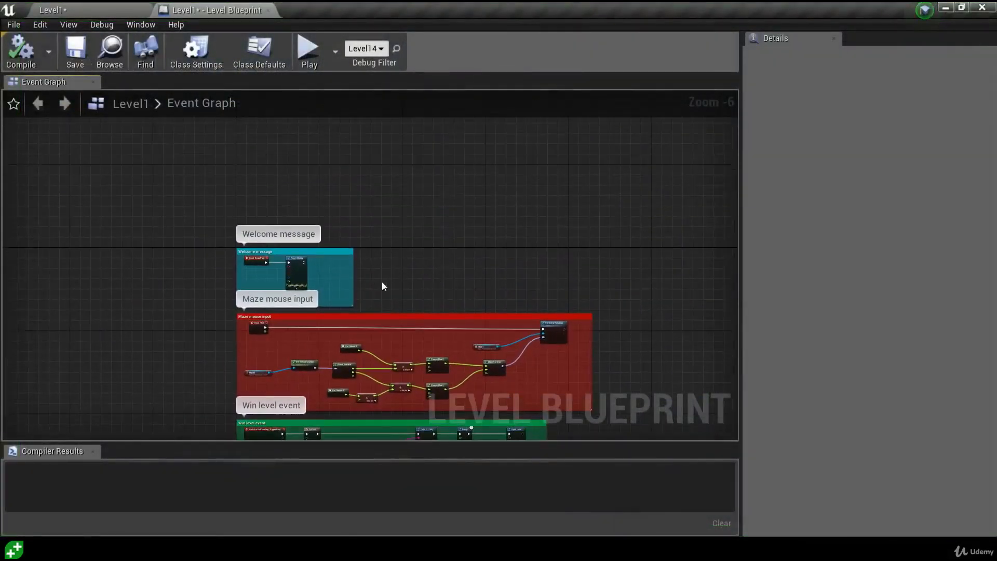
Step: Add an R keyboard event in the empty graph area beside the Welcome message group
scroll(367, 285, "up", 3)
right_click_drag(461, 249, 335, 242)
right_click(335, 242)
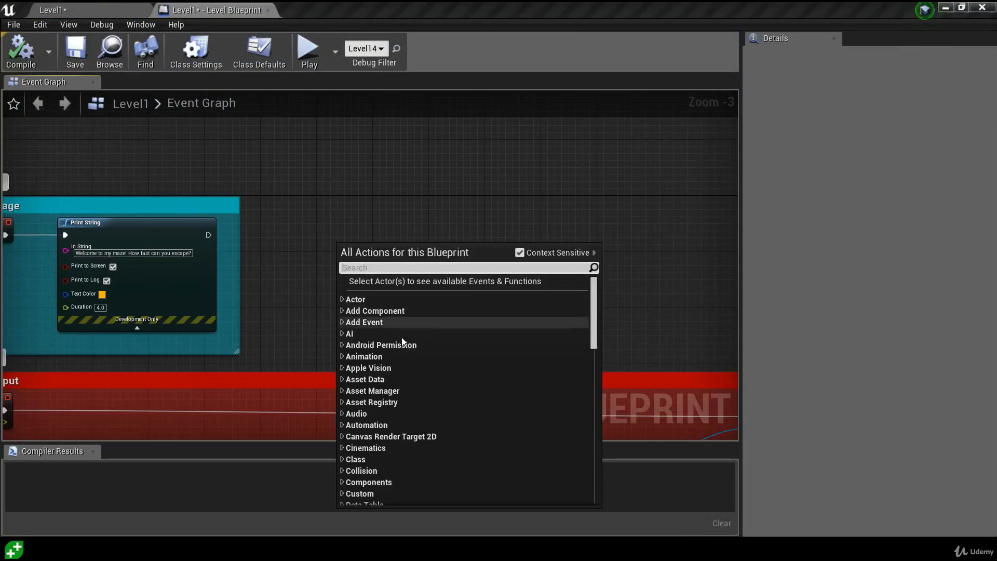
scroll(394, 372, "down", 5)
scroll(394, 372, "down", 5)
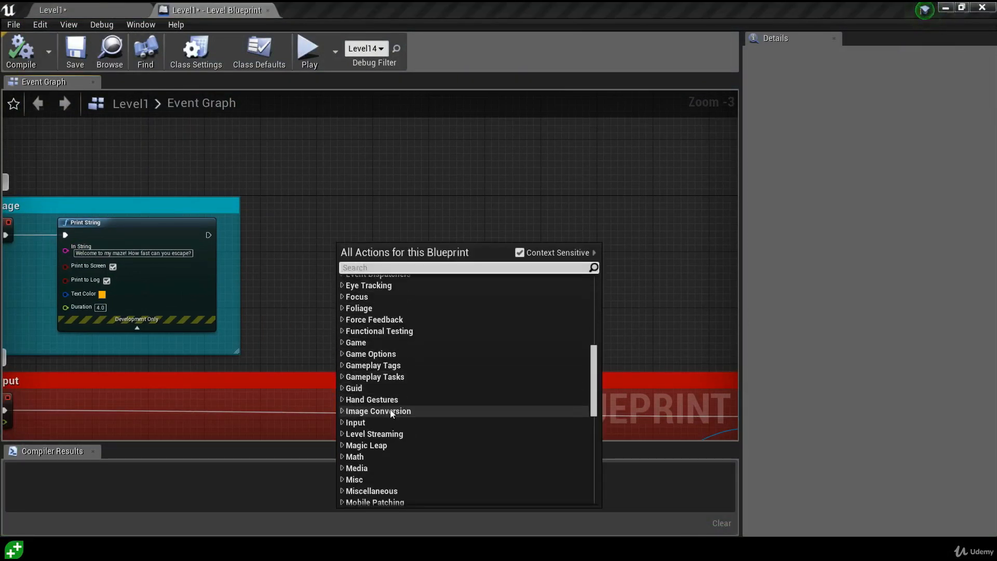
double_click(373, 423)
scroll(446, 411, "down", 5)
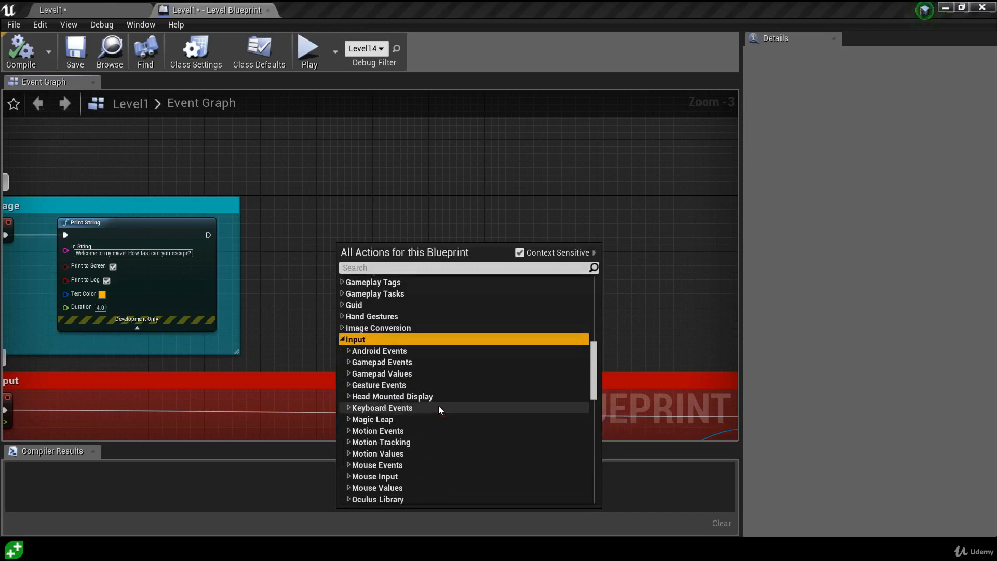
double_click(403, 390)
scroll(406, 391, "down", 3)
scroll(408, 394, "down", 15)
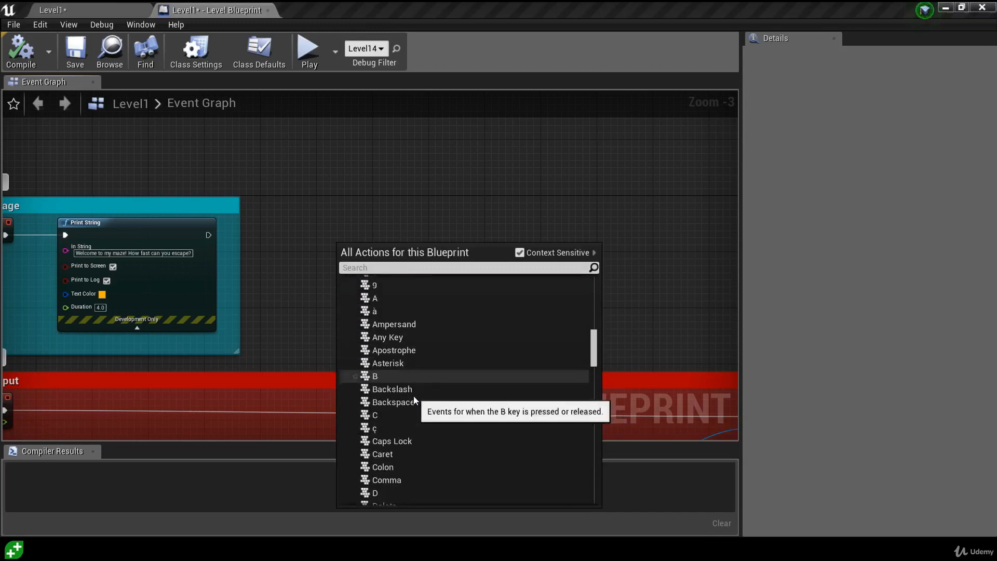
scroll(428, 406, "down", 14)
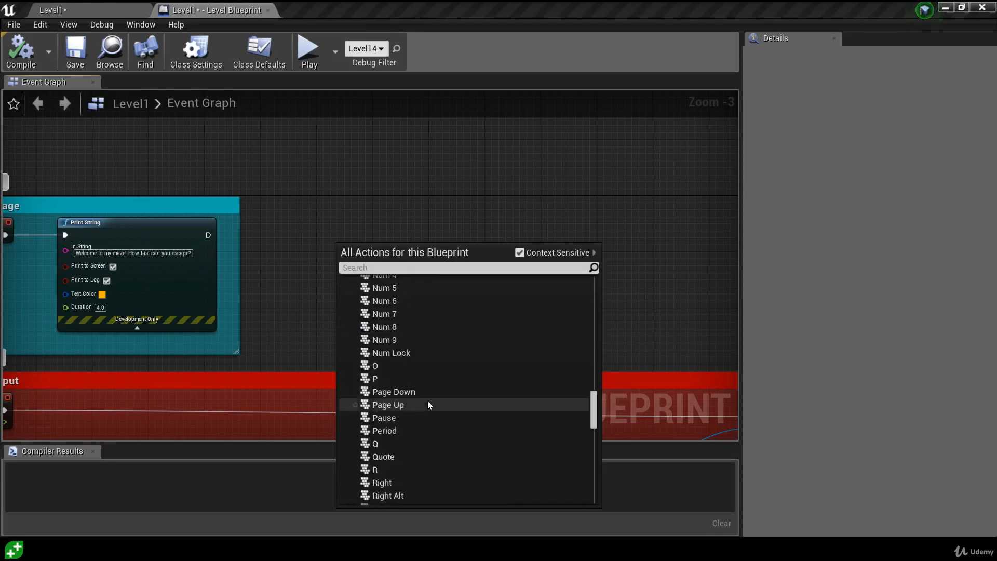
left_click(394, 367)
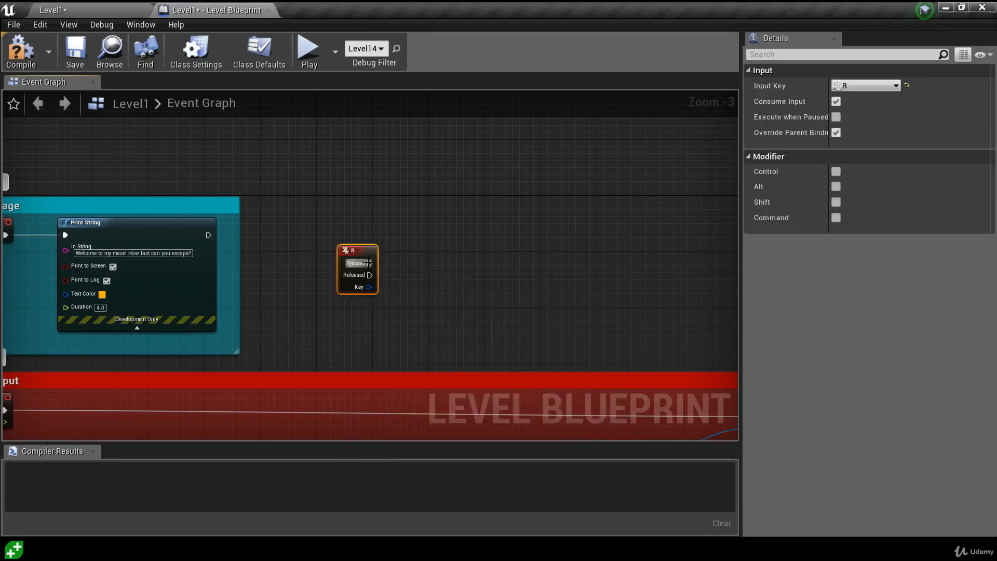
Step: Connect an Open Level node to the R event's Pressed output and set its Level Name to Level1
scroll(338, 254, "up", 1)
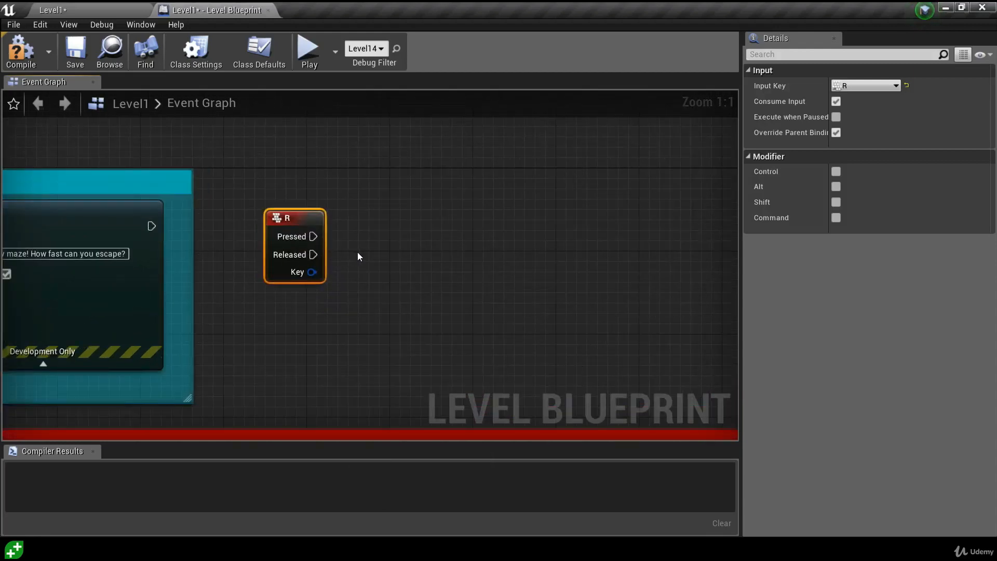
left_click_drag(314, 236, 431, 240)
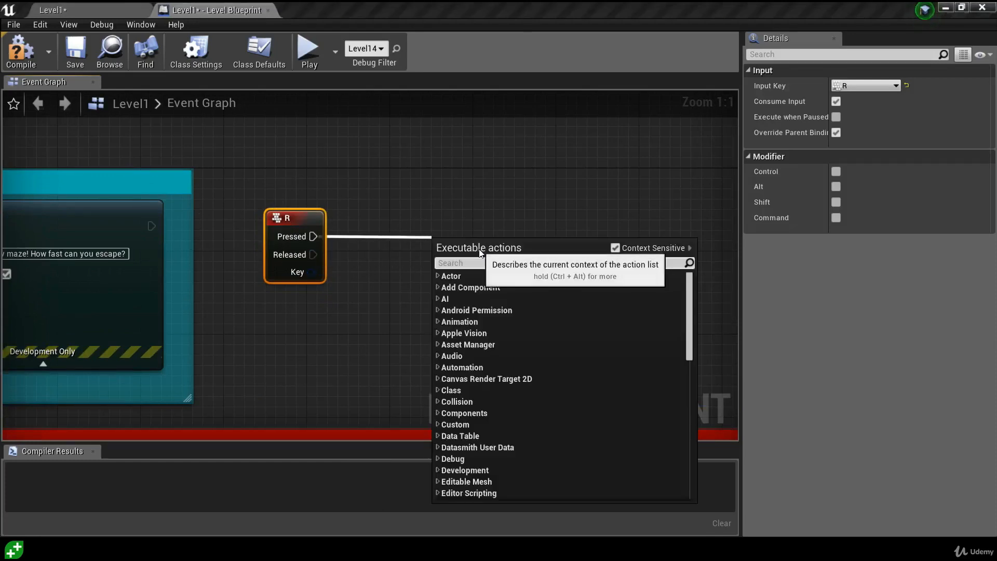
type("open level")
key("Return")
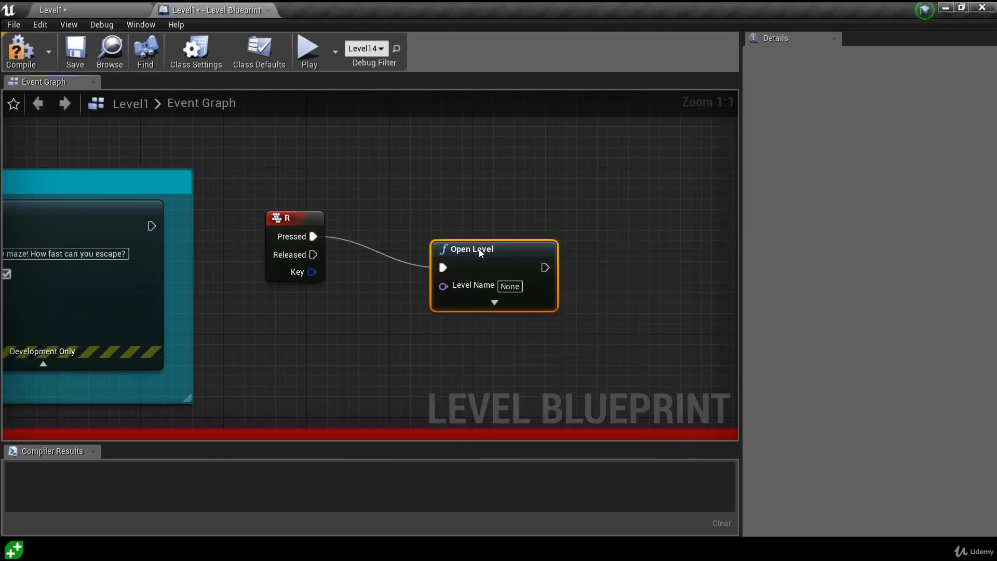
left_click_drag(508, 270, 468, 239)
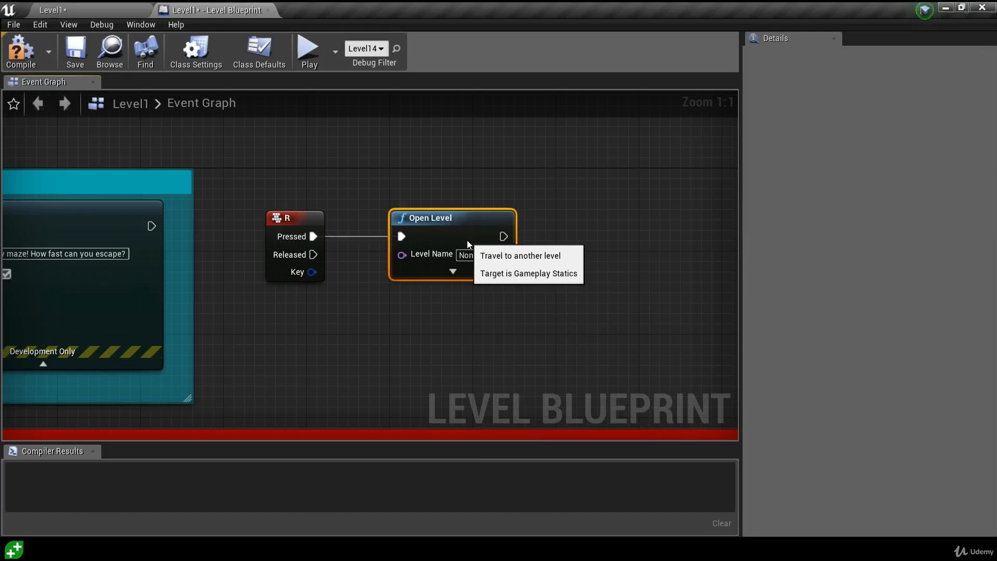
left_click(469, 255)
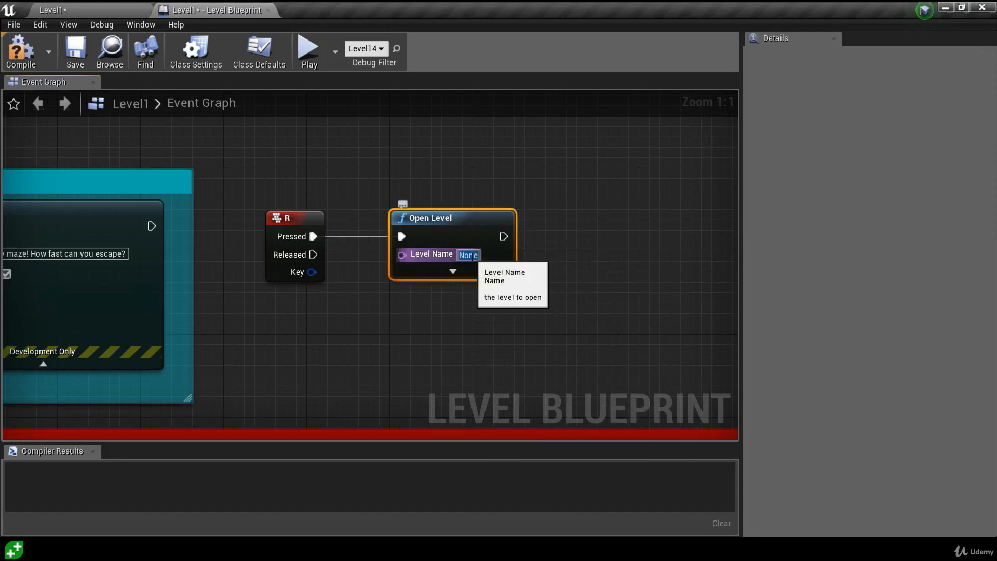
type("Level1")
key("Return")
Step: Group the R event and Open Level nodes in a comment box titled "Restart level"
left_click(527, 325)
left_click_drag(583, 356, 275, 185)
key("c")
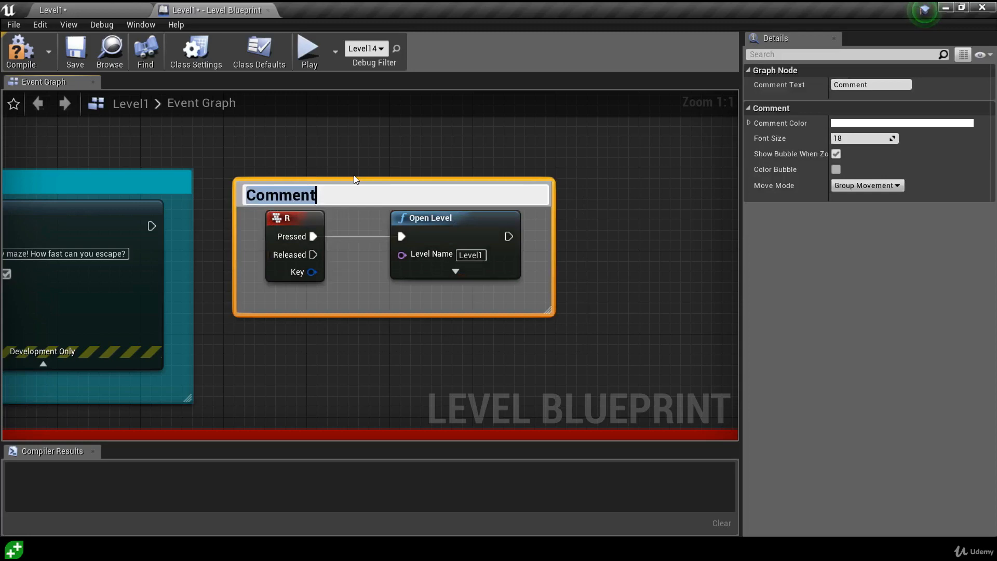
type("Restart level")
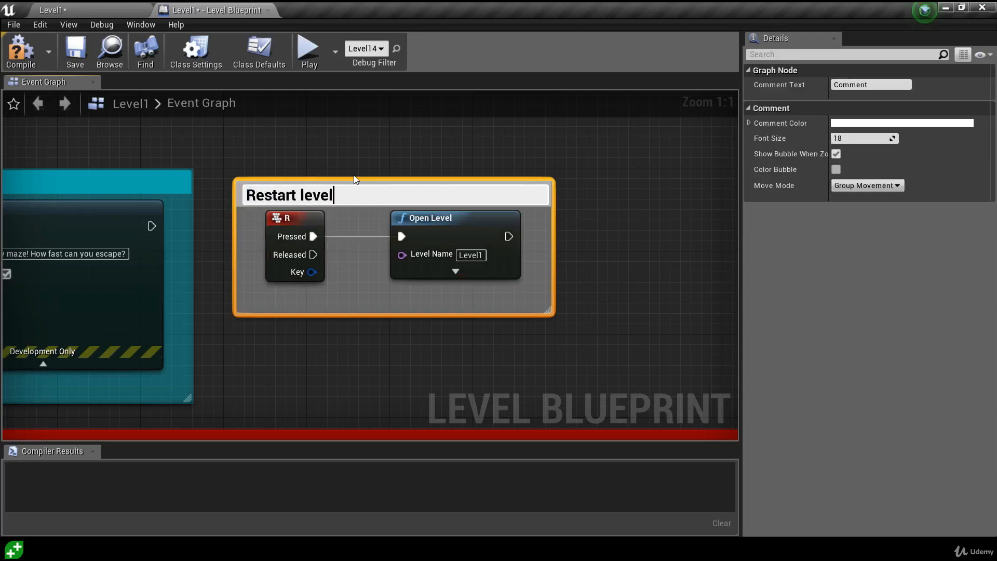
key("Return")
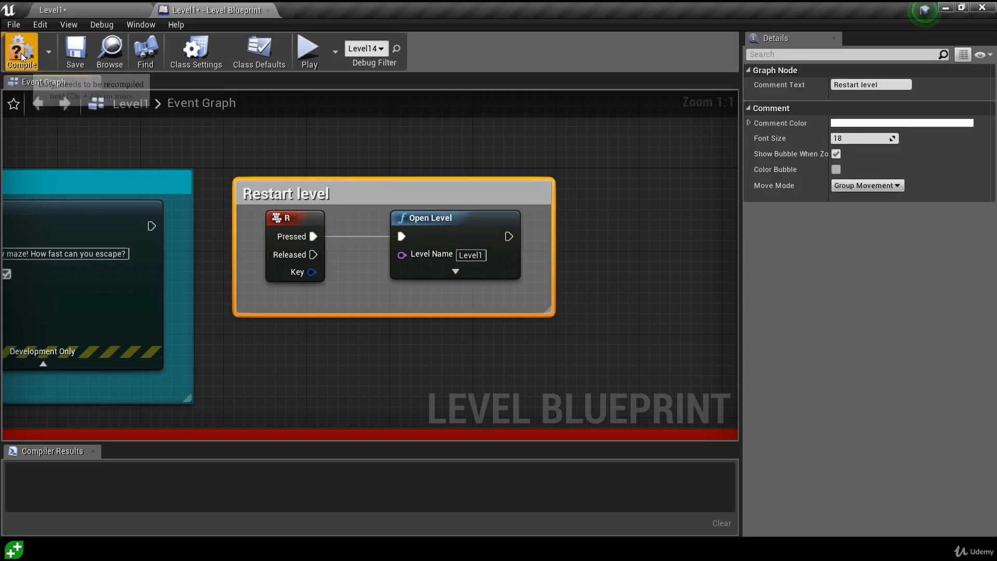
Step: Compile and save the Level Blueprint, close it and play the level
left_click(76, 55)
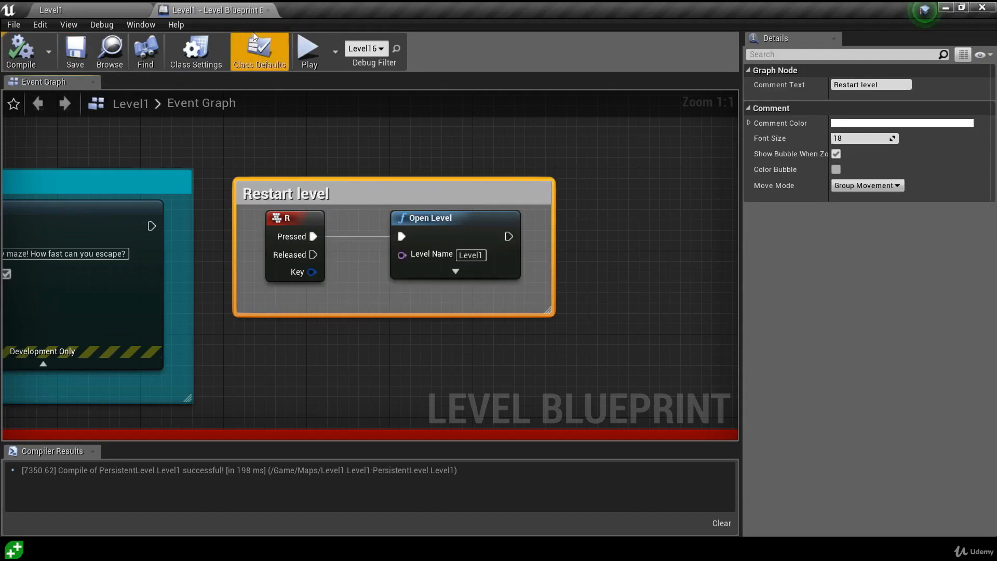
left_click(268, 11)
key("alt+p")
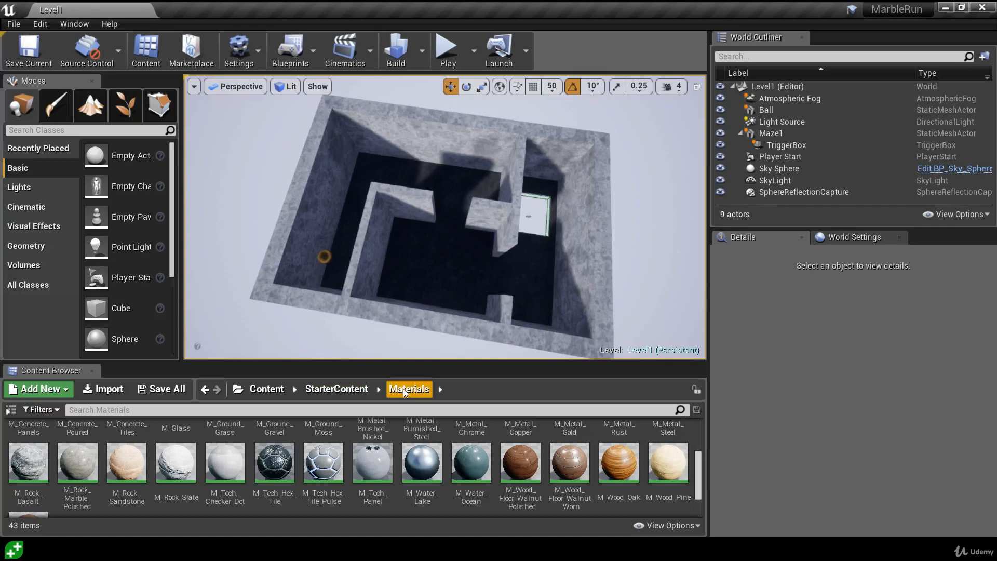
Step: Apply the M_Tech_Panel material to the maze floor and M_Tech_Hex_Tile to the maze walls
left_click_drag(372, 464, 440, 282)
left_click_drag(275, 463, 296, 263)
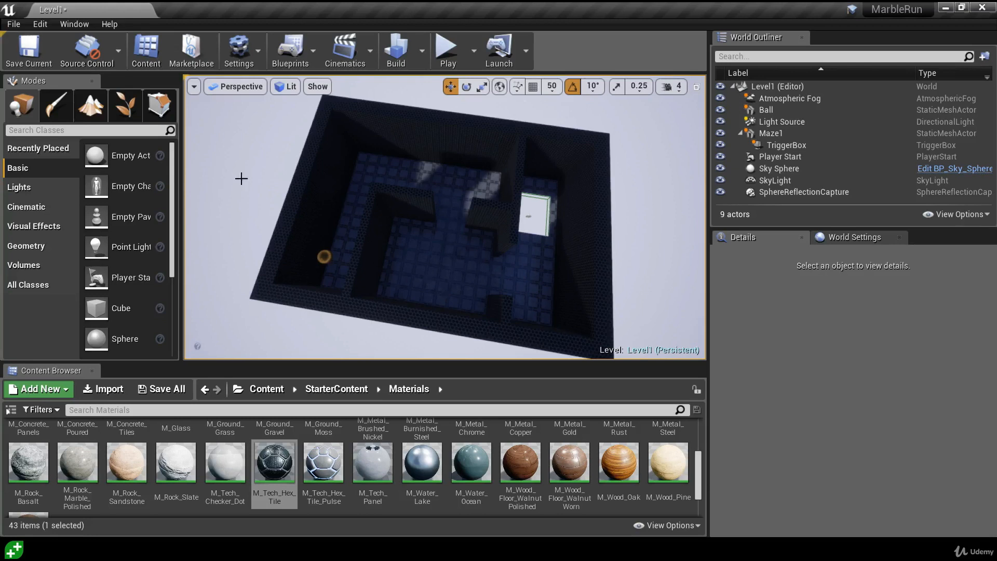
Step: Set the Project Name to MarbleRun in the Project Settings description and look through the remaining description options
left_click(41, 25)
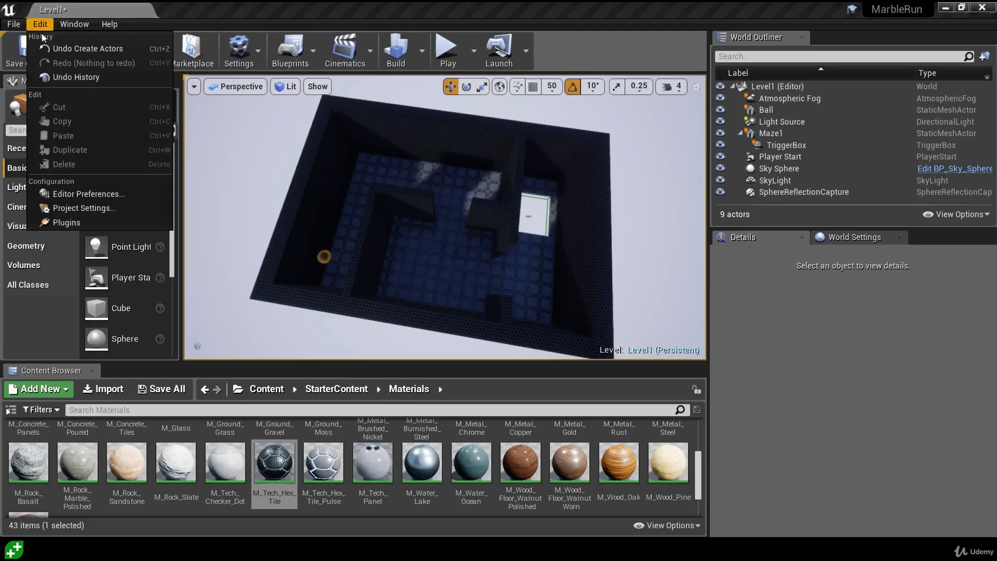
left_click(48, 209)
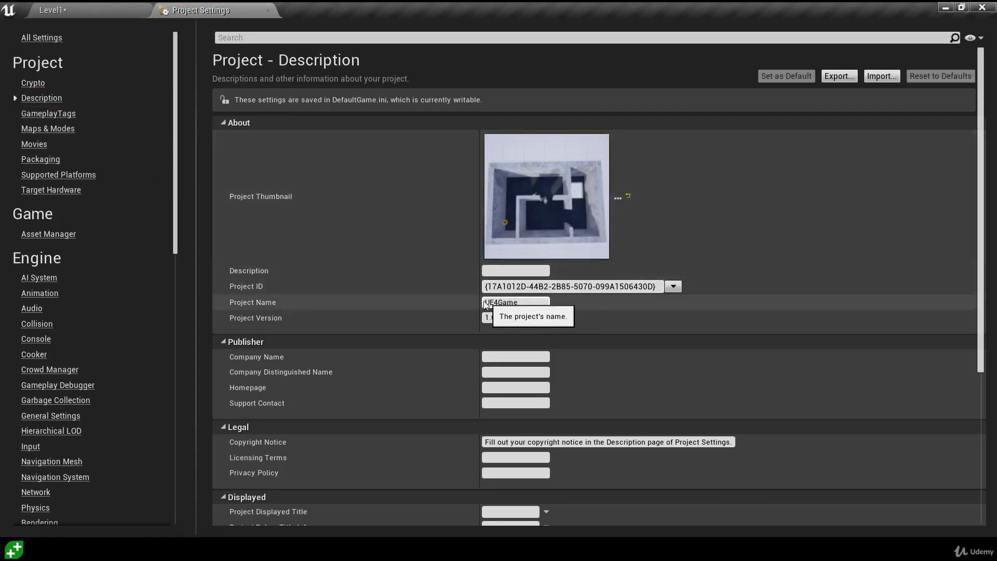
left_click(544, 301)
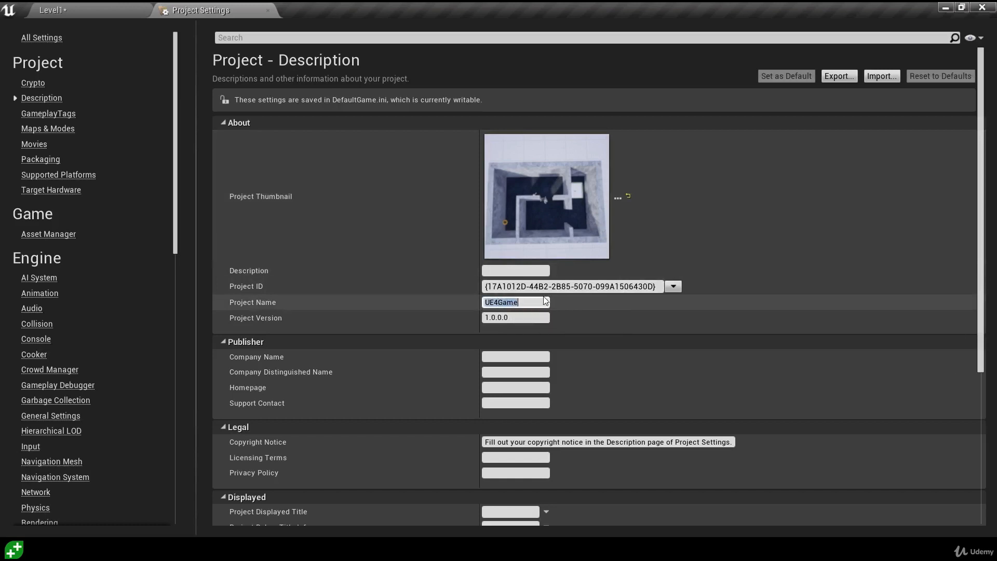
type("MarbleRun")
key("Return")
scroll(584, 319, "down", 2)
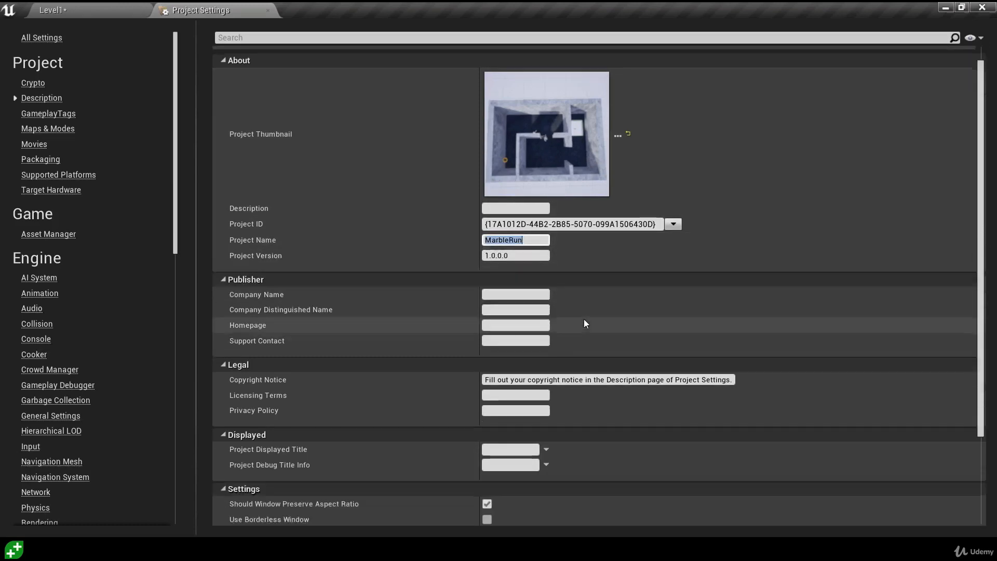
scroll(584, 319, "down", 3)
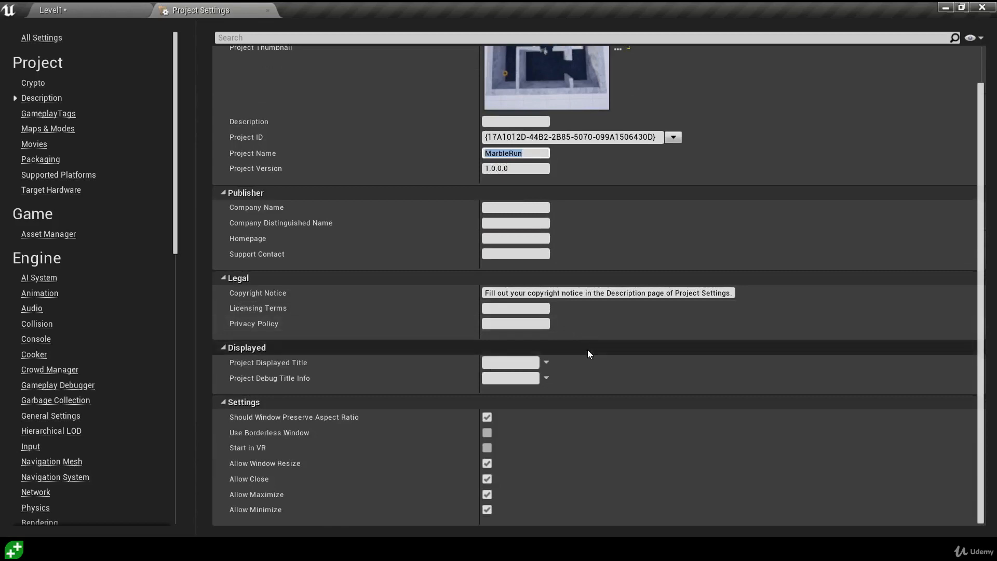
Step: In the Maps & Modes settings, set both the Editor Startup Map and the Game Default Map to Level1
left_click(59, 130)
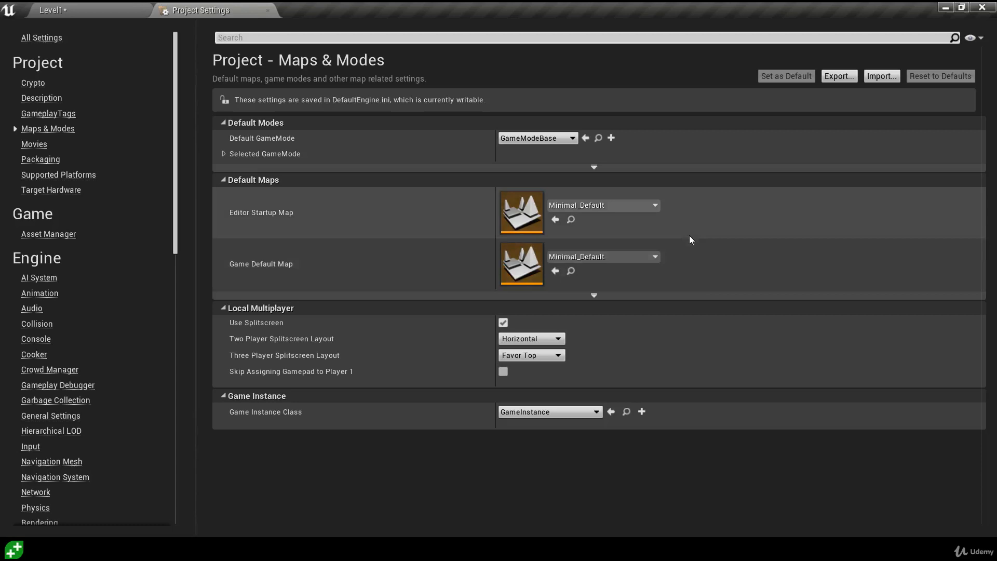
left_click(630, 205)
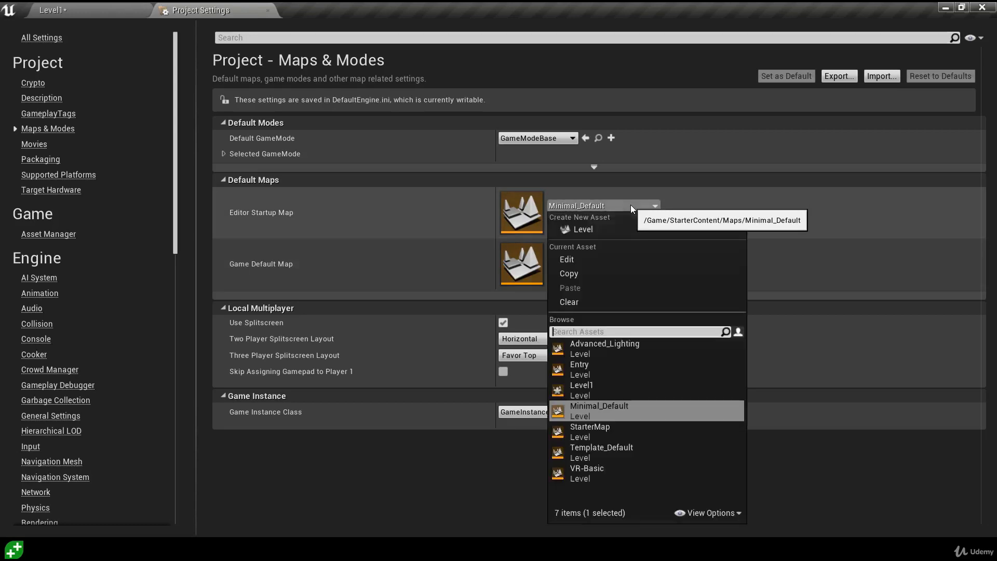
left_click(611, 384)
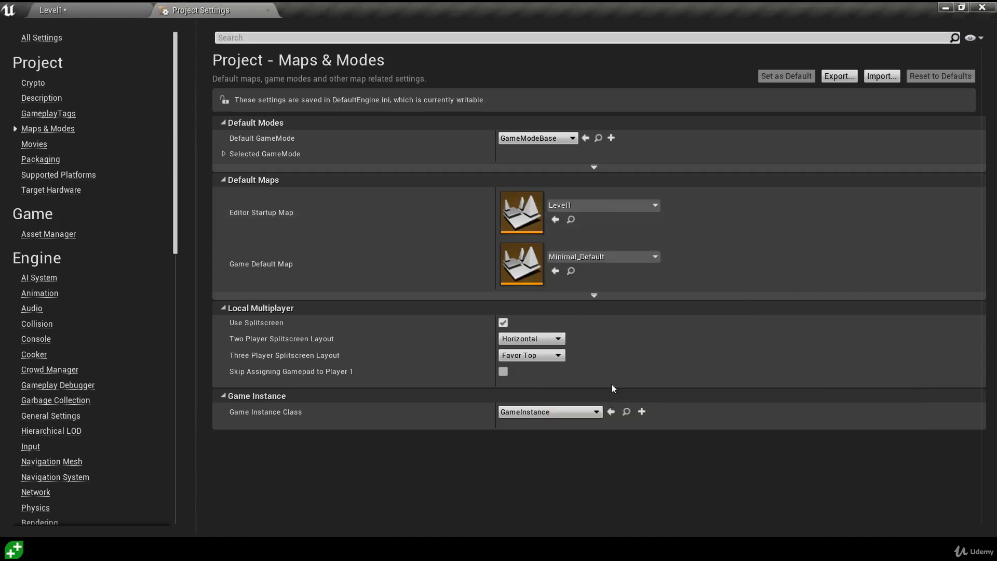
left_click(622, 256)
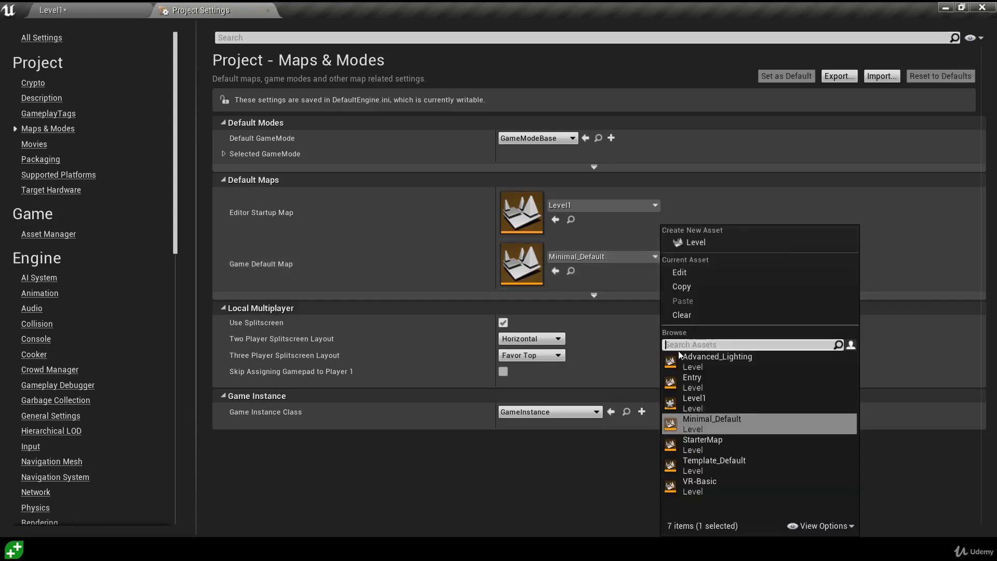
left_click(700, 401)
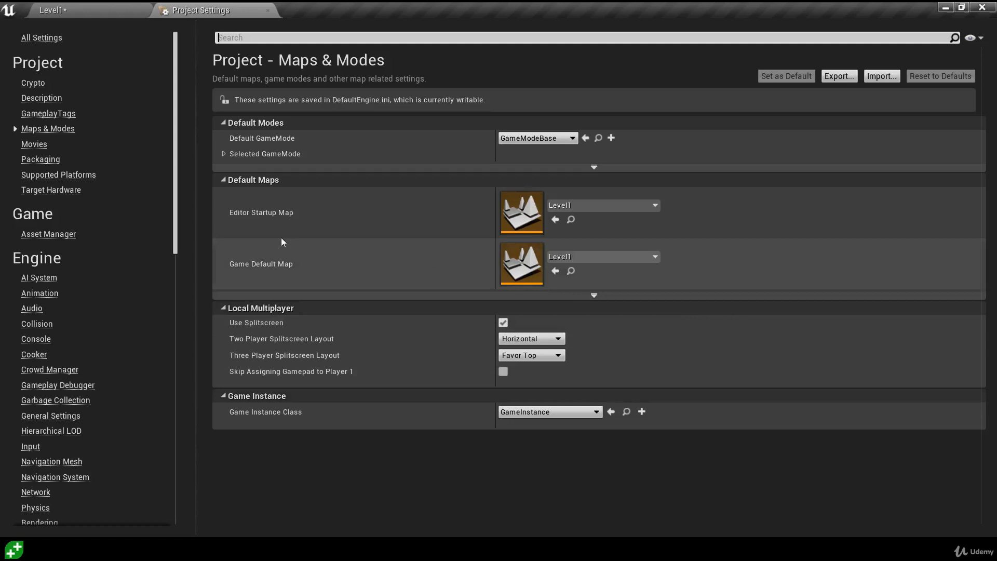
Step: Show the advanced Packaging settings and enable the "Cook only maps" option
left_click(41, 161)
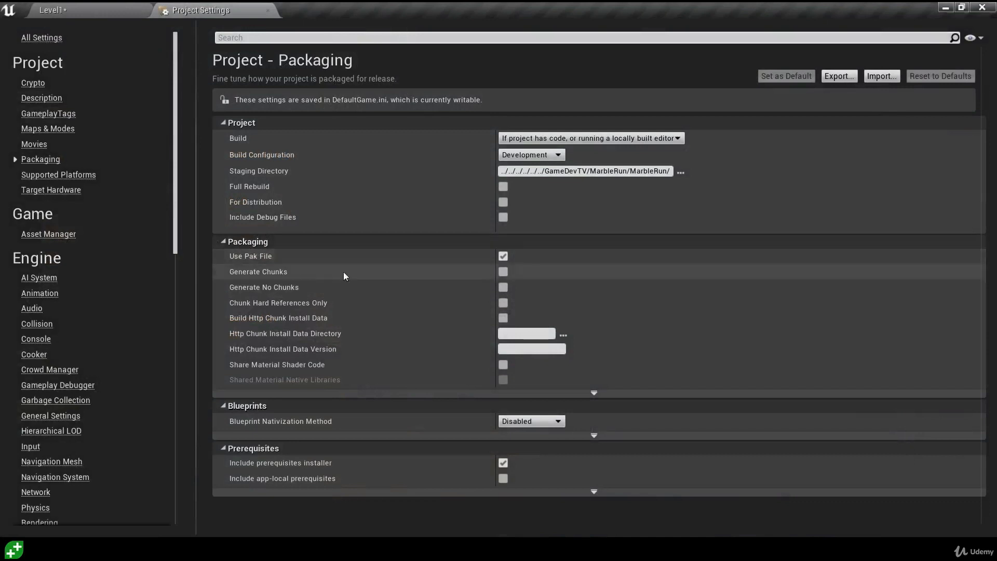
left_click(593, 393)
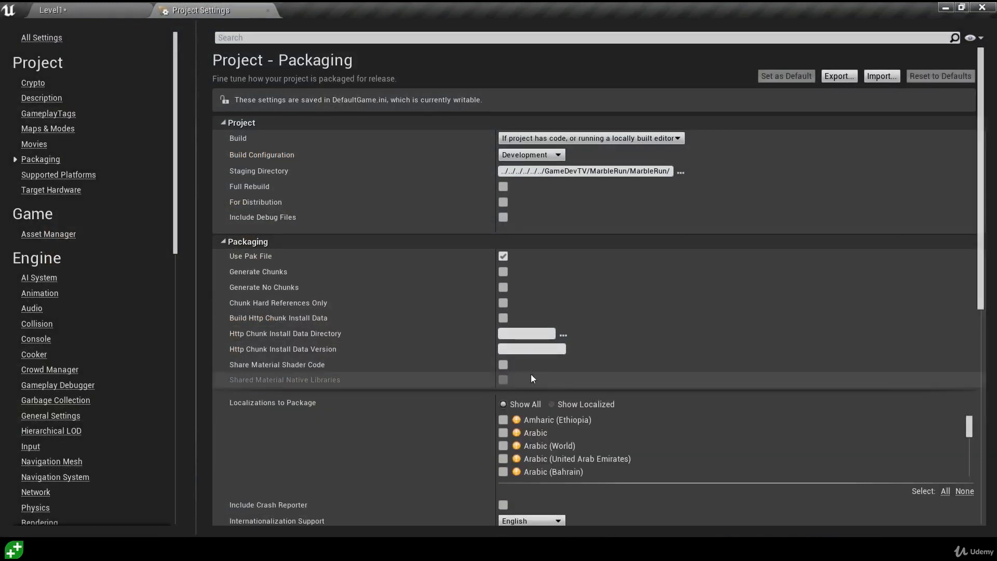
scroll(450, 356, "down", 1)
scroll(450, 352, "down", 4)
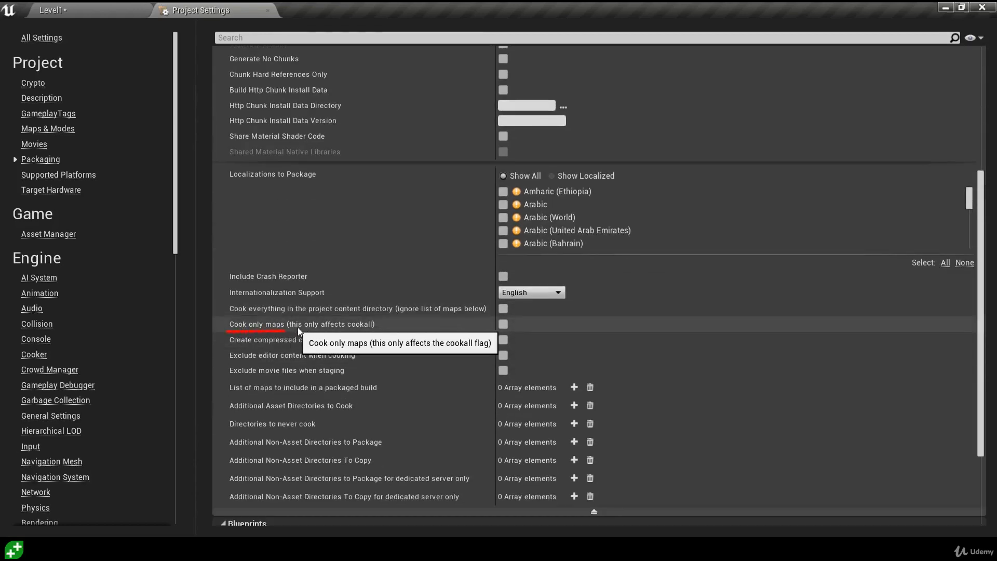
left_click(503, 323)
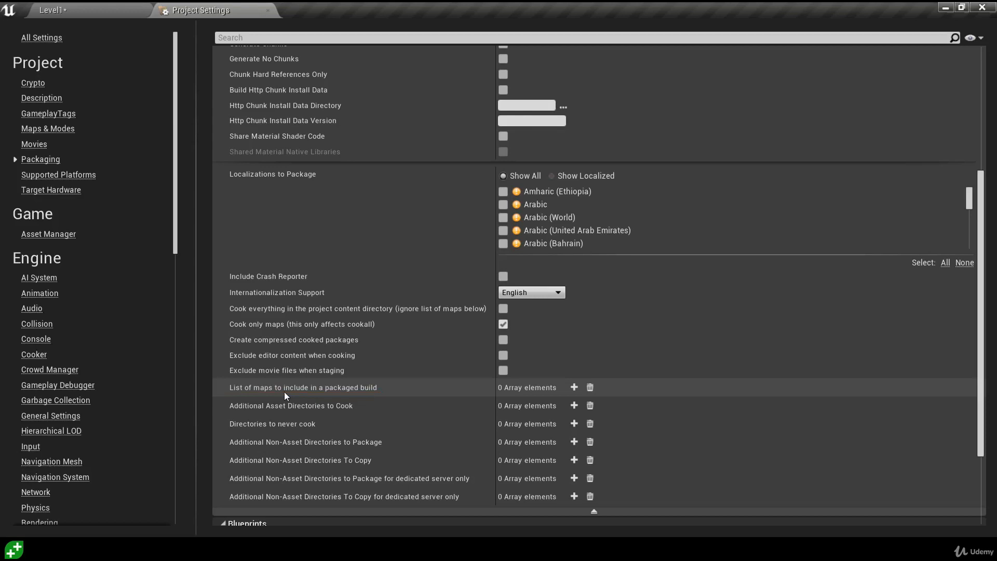
Step: Add Level1.umap from the Maps folder to the list of maps to include in a packaged build and close the Project Settings
left_click(574, 388)
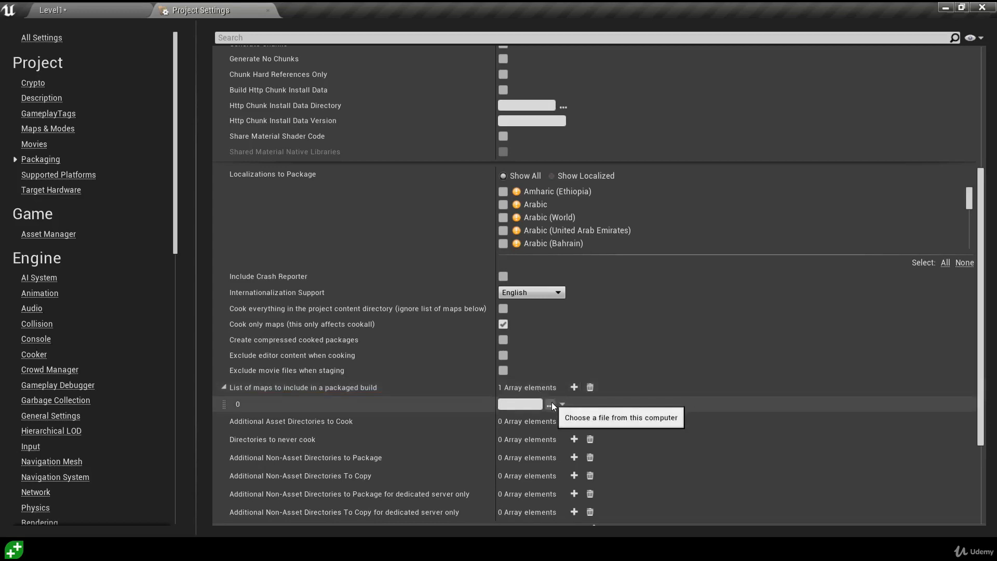
left_click(551, 404)
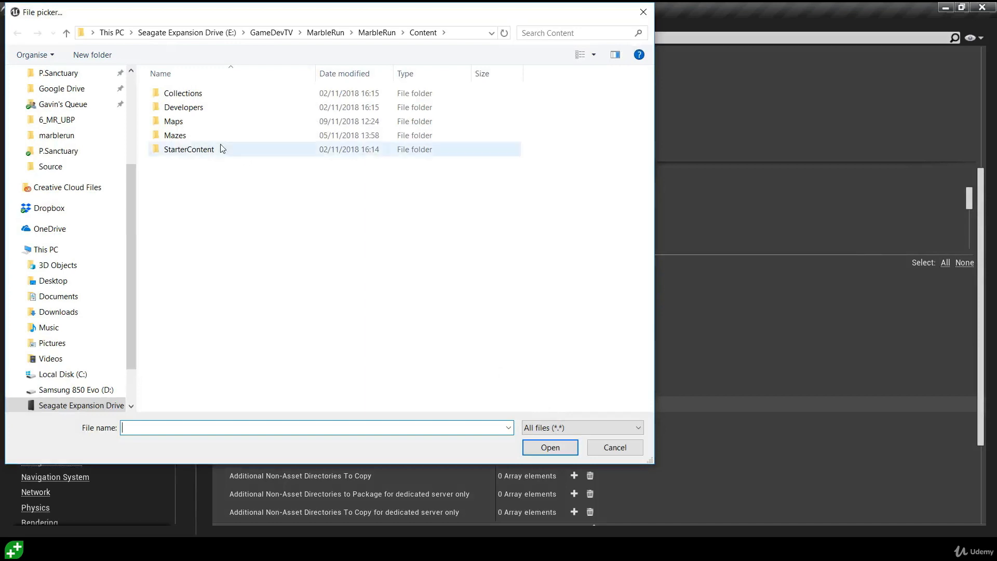
double_click(198, 122)
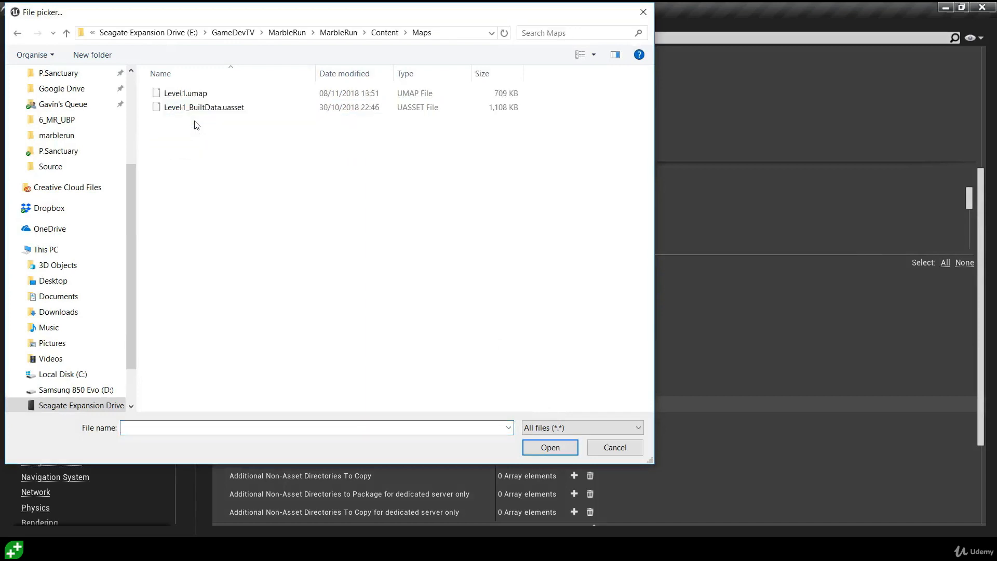
double_click(185, 93)
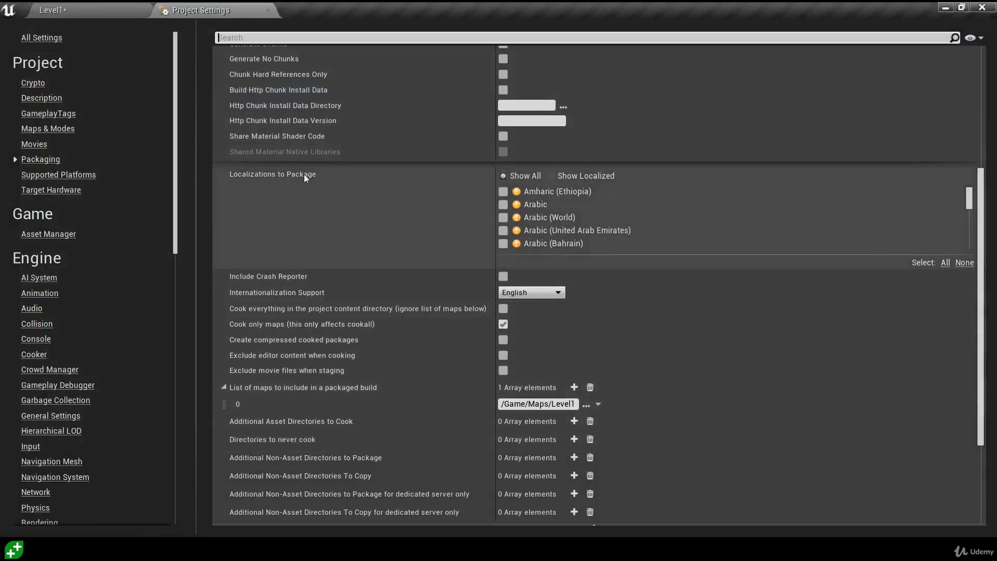
left_click(267, 11)
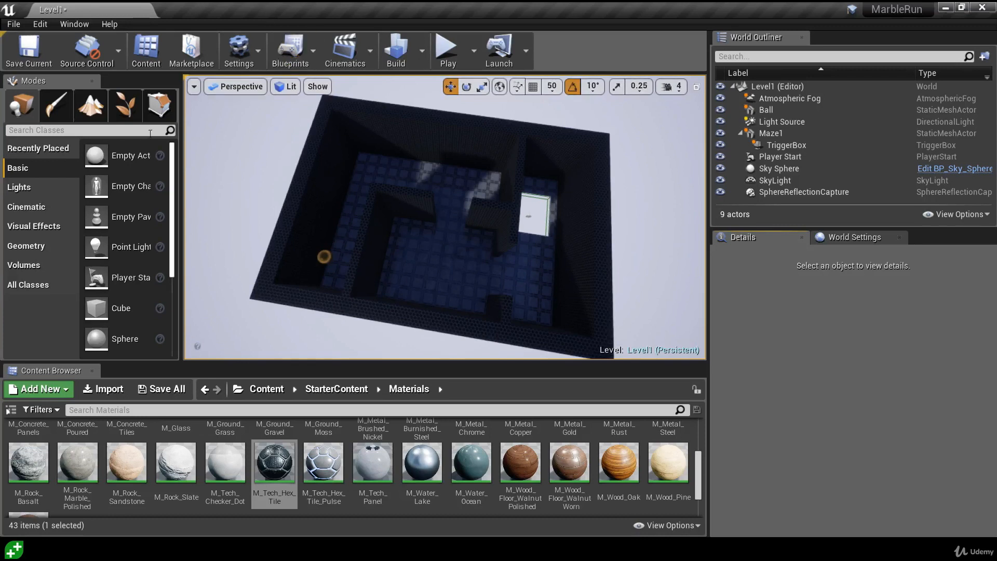
left_click(14, 25)
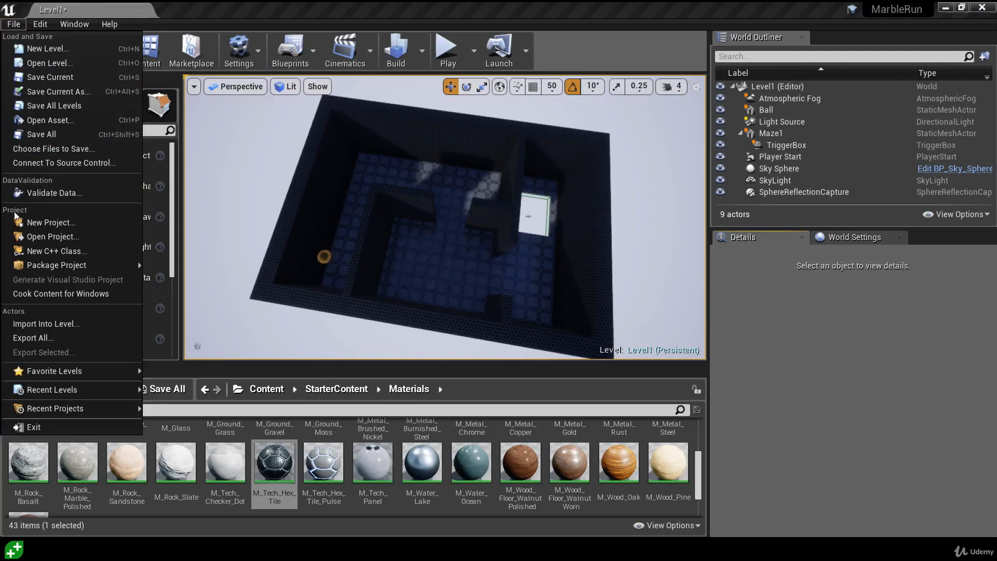
mouse_move(54, 262)
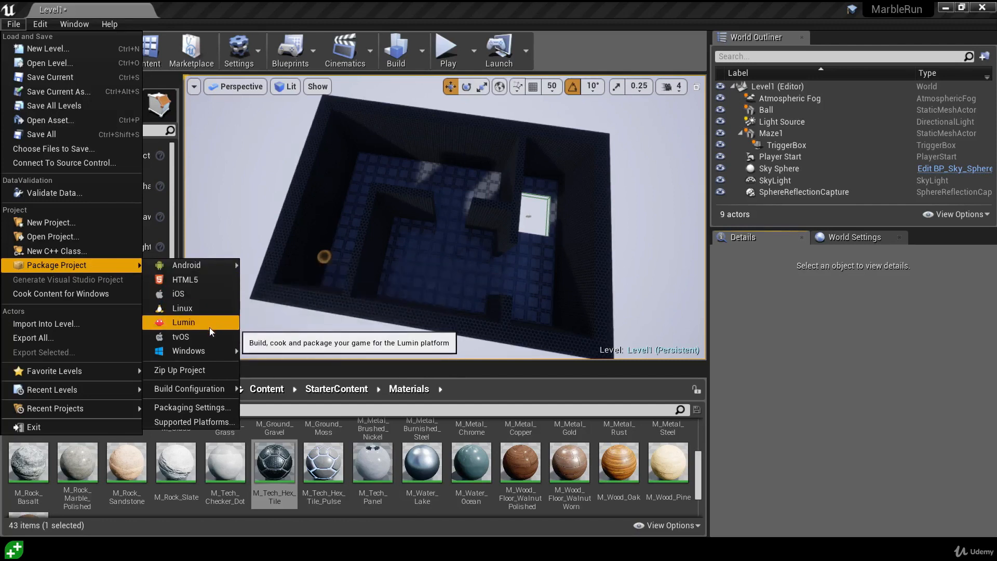
mouse_move(207, 352)
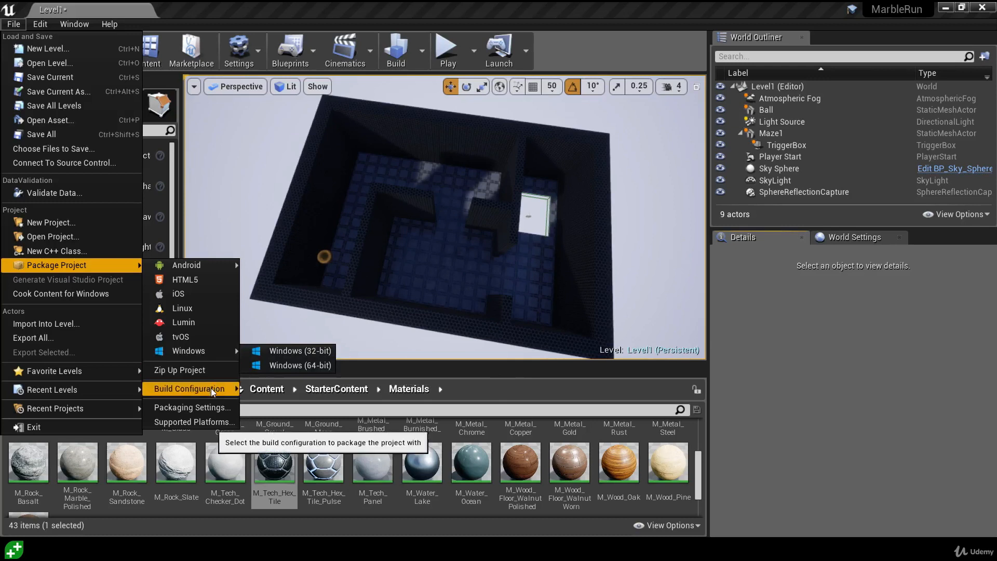
mouse_move(204, 393)
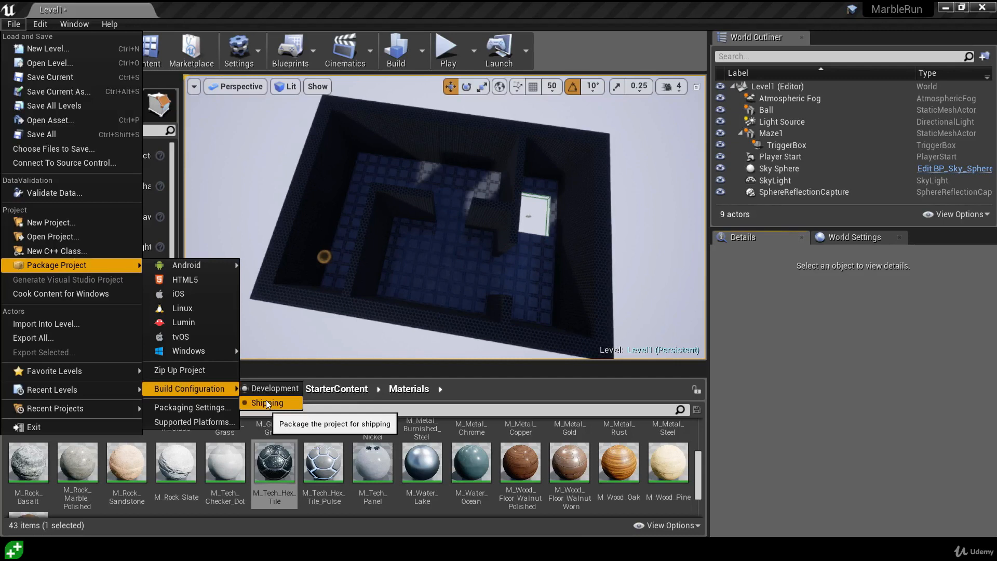
left_click(483, 298)
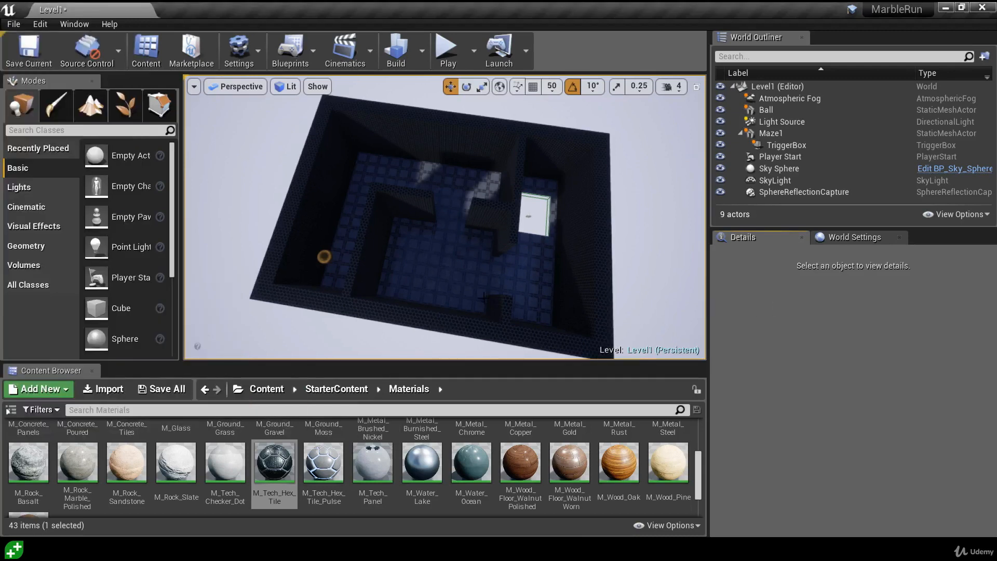
Step: Open the Level Blueprint, examine the Print String node in the "Welcome message" group and close the blueprint
left_click(296, 57)
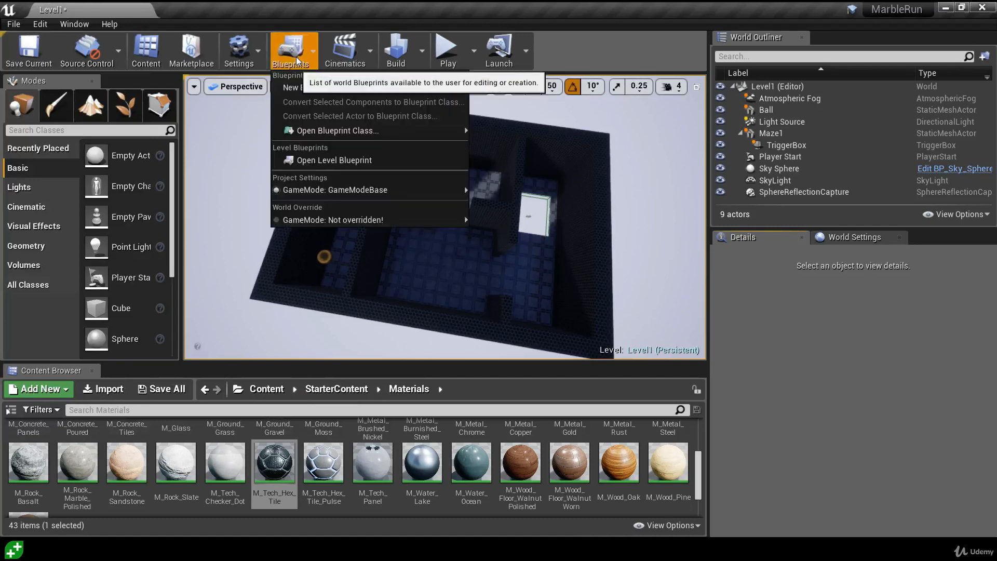
left_click(319, 164)
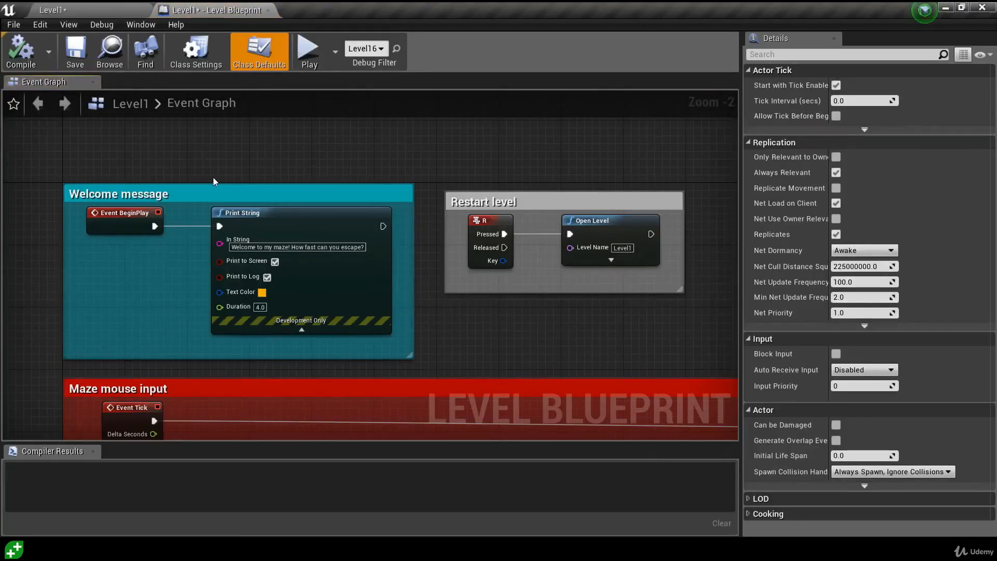
scroll(213, 176, "up", 2)
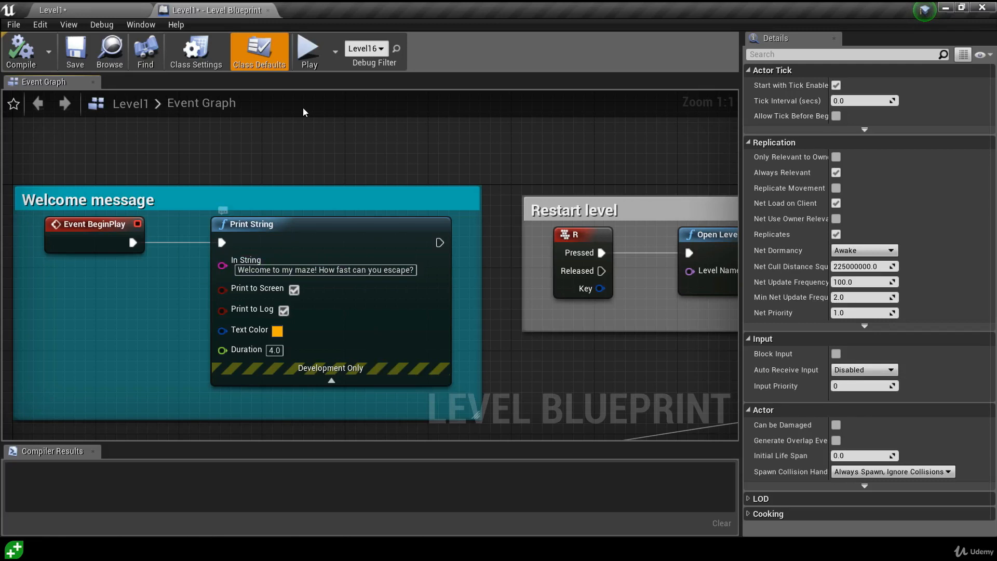
left_click(268, 10)
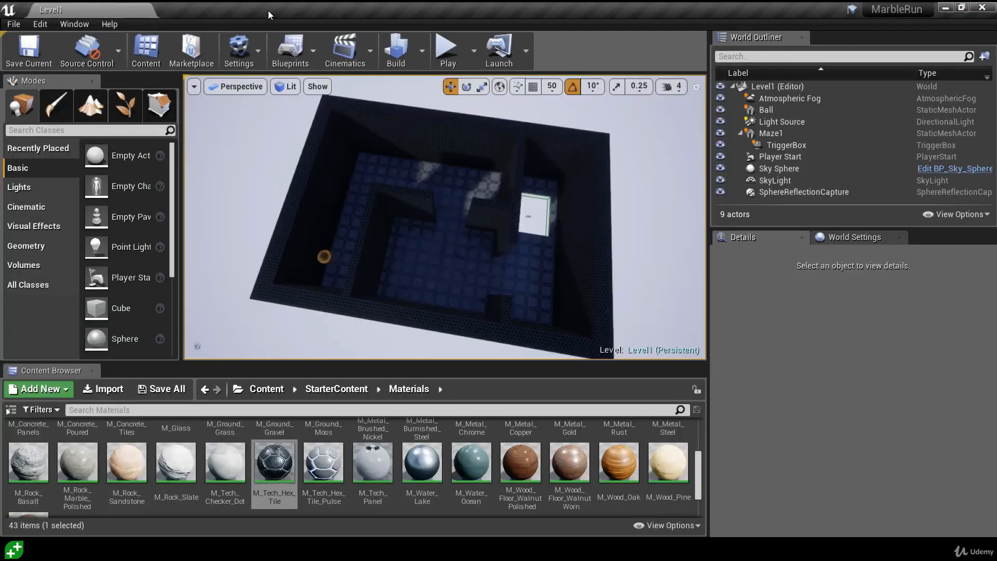
Step: Package the project for Windows (64-bit) into the MarbleGame folder
left_click(13, 24)
mouse_move(82, 266)
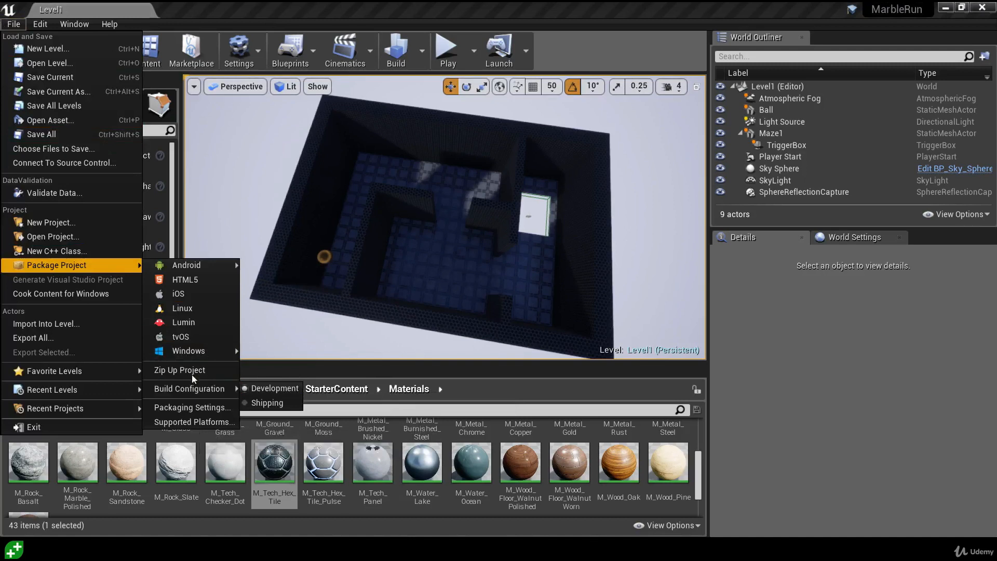
mouse_move(185, 355)
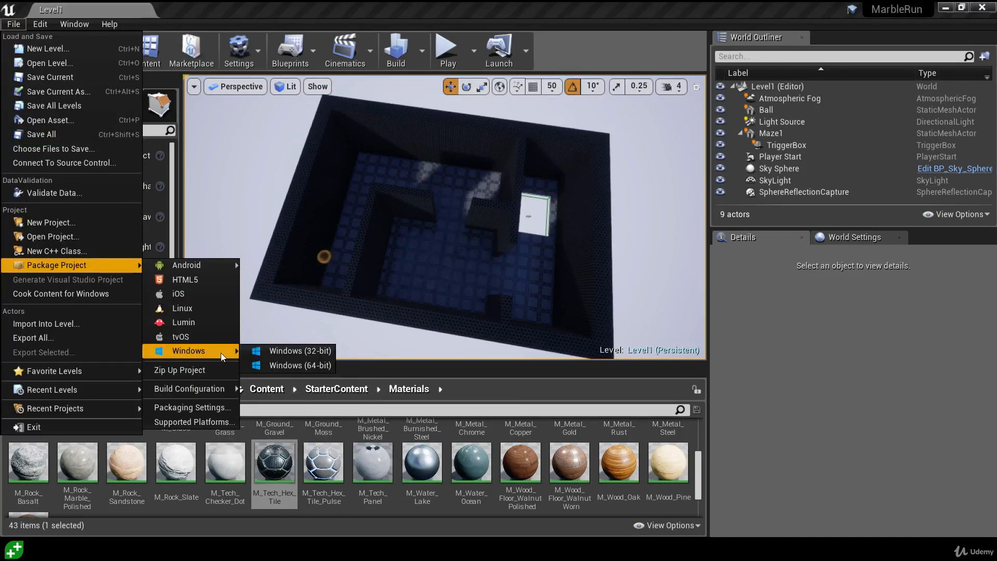
left_click(289, 366)
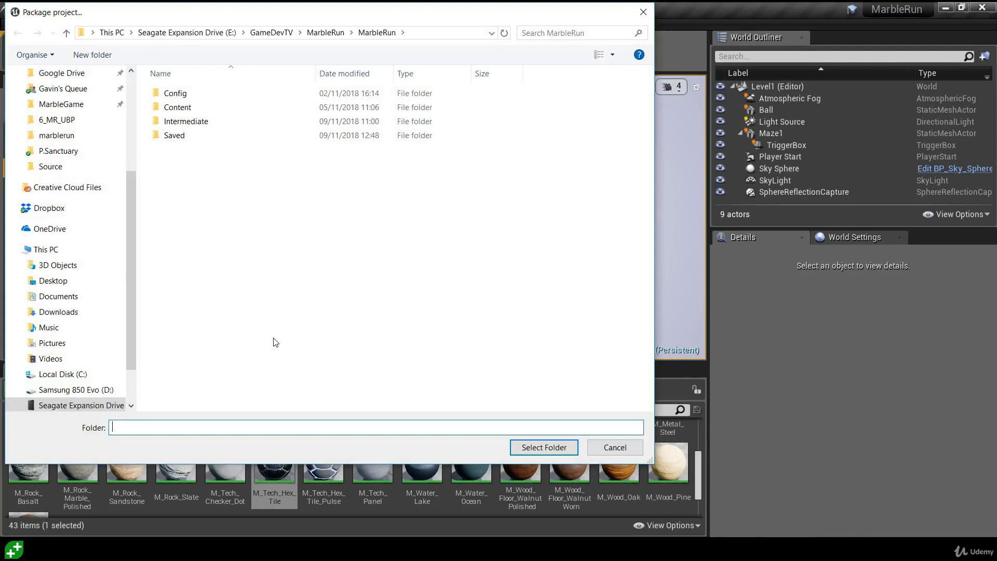
left_click(85, 106)
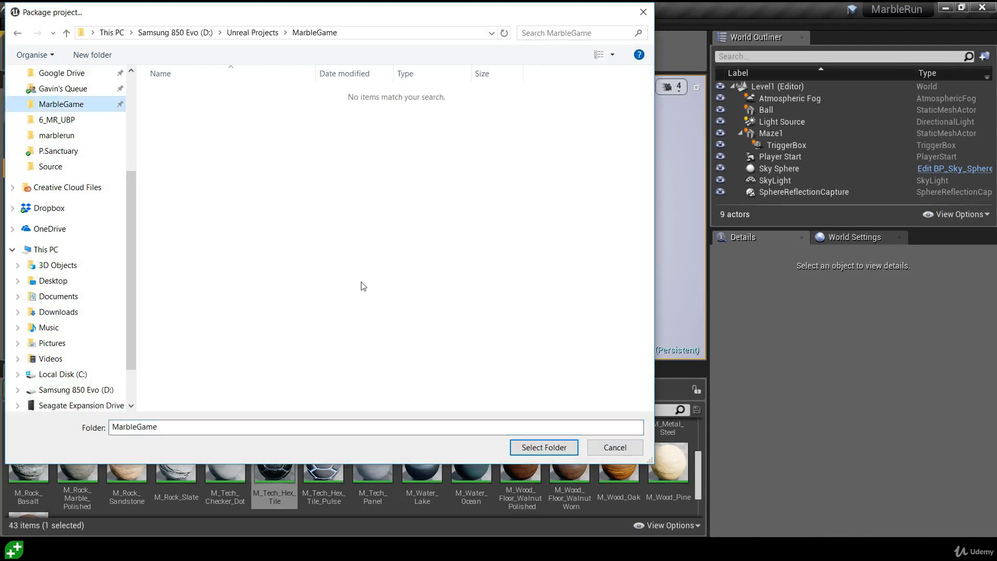
left_click(546, 448)
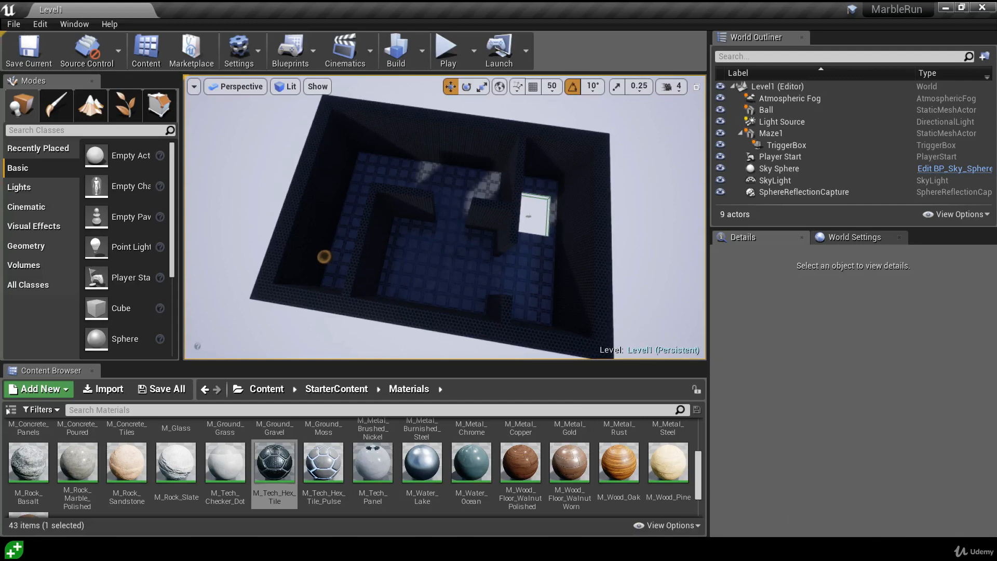
Step: Switch to File Explorer and rename the packaged WindowsNoEditor folder in MarbleGame as MarbleRun
left_click(176, 550)
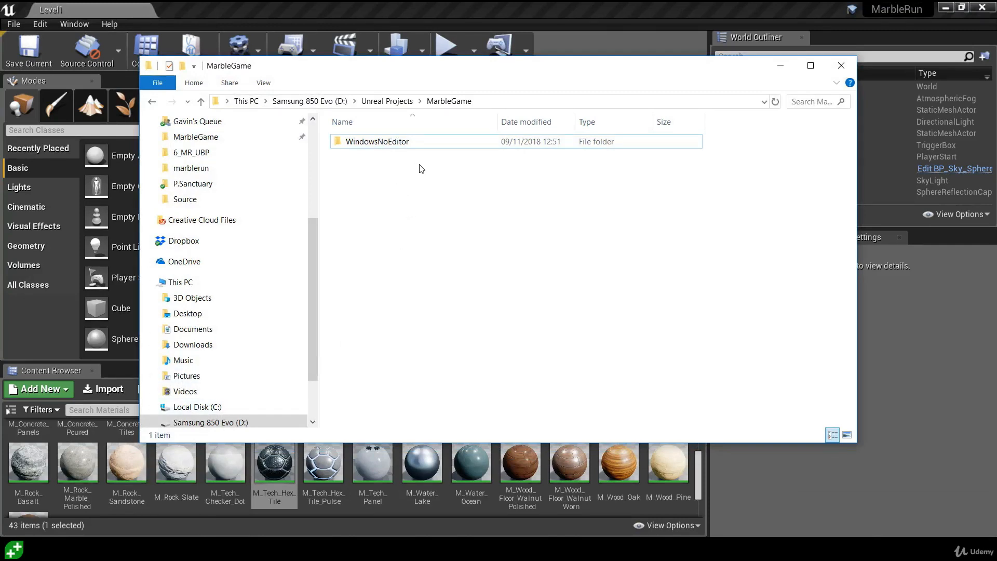
left_click(404, 151)
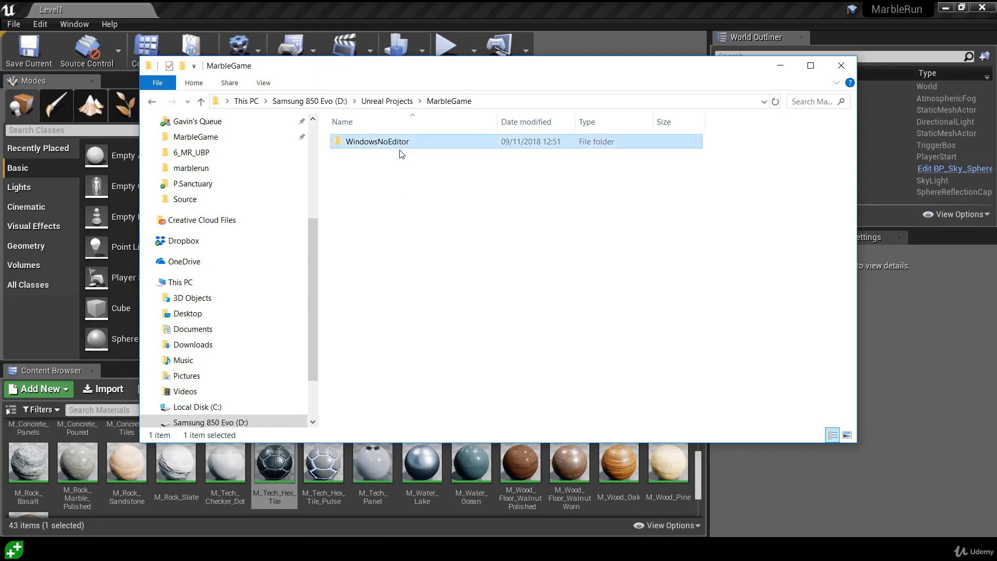
key("F2")
type("MarbleRun")
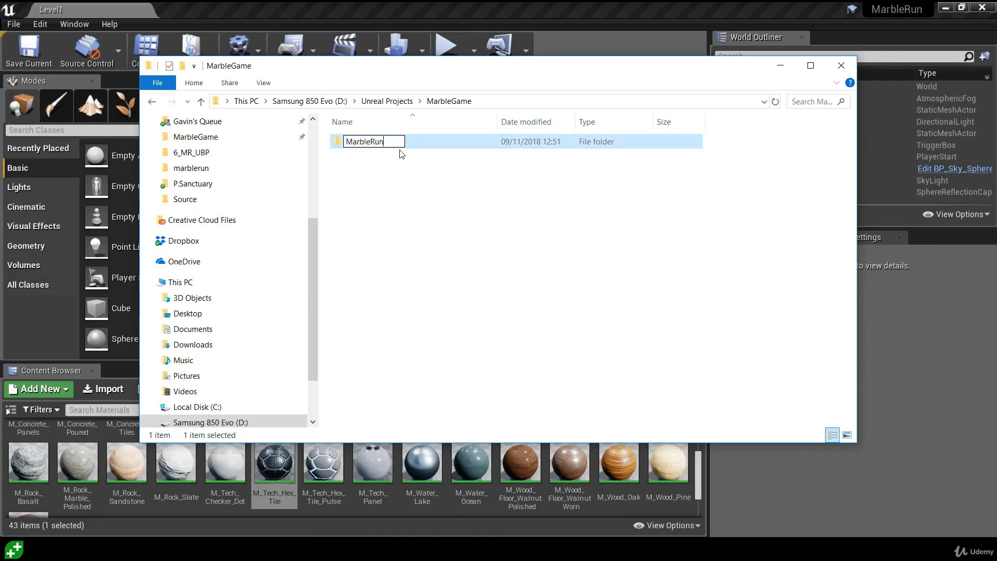
key("Return")
Step: Open the renamed MarbleRun folder and launch MarbleRun.exe to try the packaged game
double_click(395, 142)
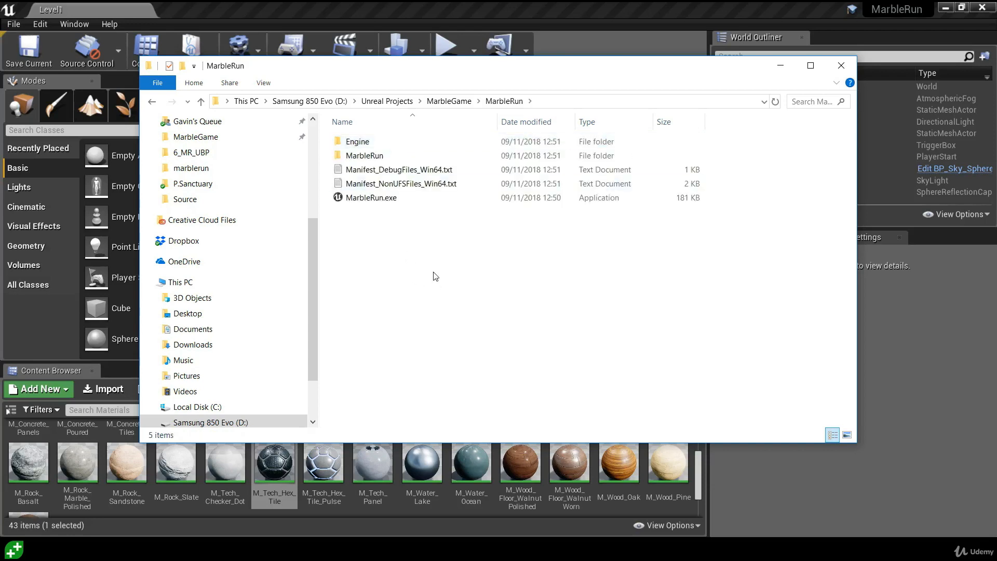
left_click(392, 201)
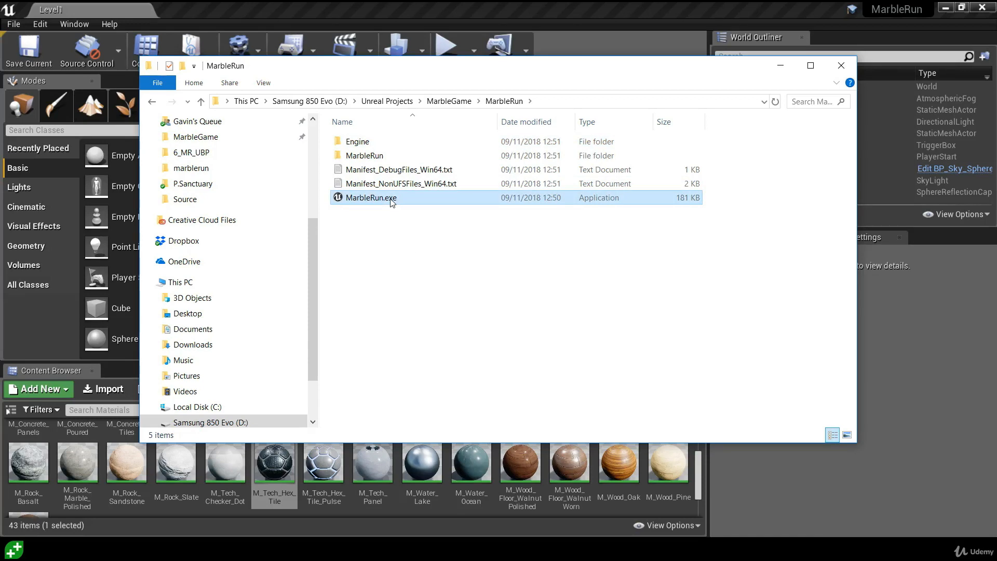
double_click(393, 200)
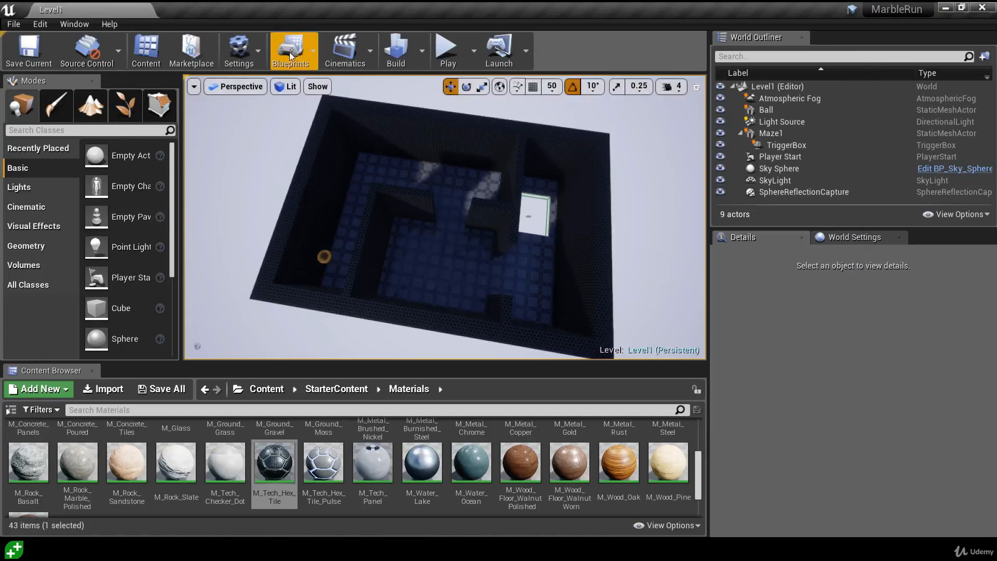
Step: Open the Level Blueprint and add an Escape keyboard event beside the "Restart level" group
left_click(290, 52)
left_click(319, 160)
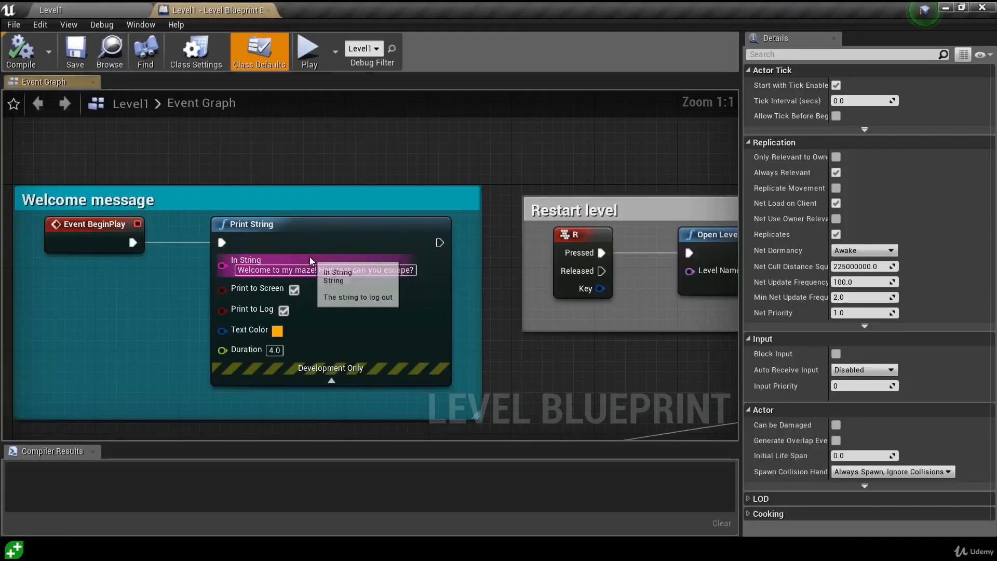
scroll(320, 277, "down", 7)
right_click_drag(463, 325, 408, 220)
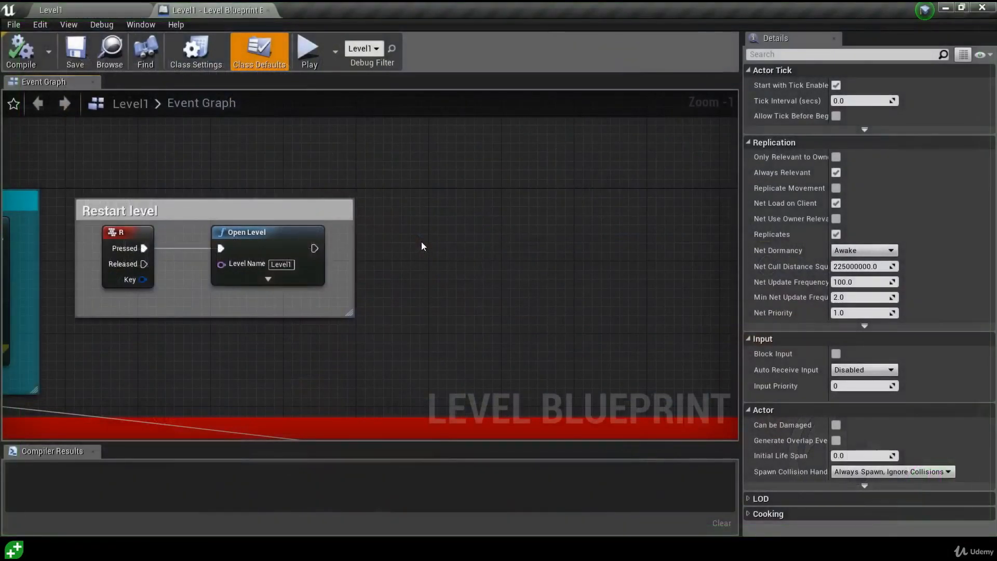
right_click(422, 241)
scroll(467, 378, "down", 7)
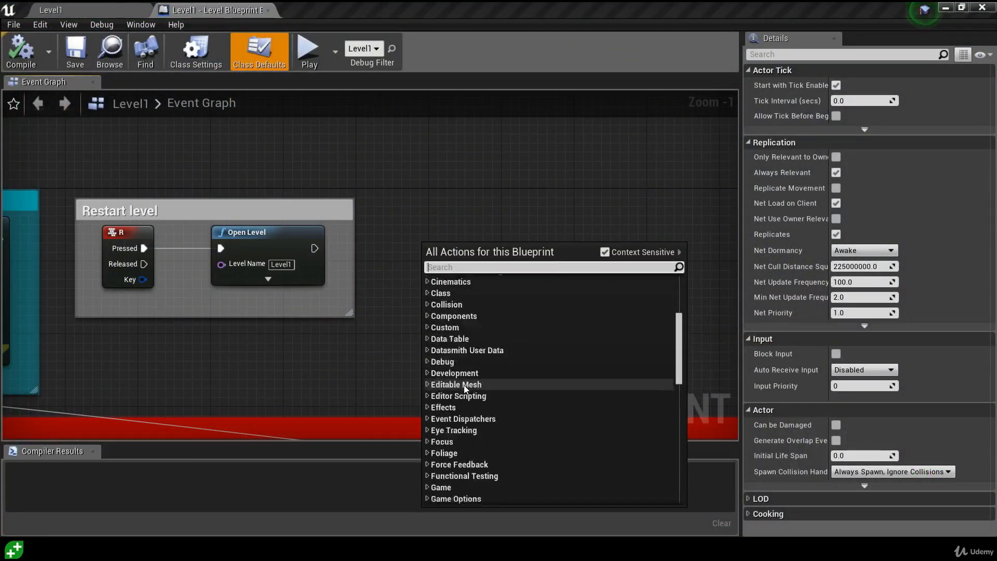
scroll(493, 400, "down", 3)
left_click(466, 401)
scroll(507, 425, "down", 1)
scroll(507, 425, "down", 2)
left_click(490, 389)
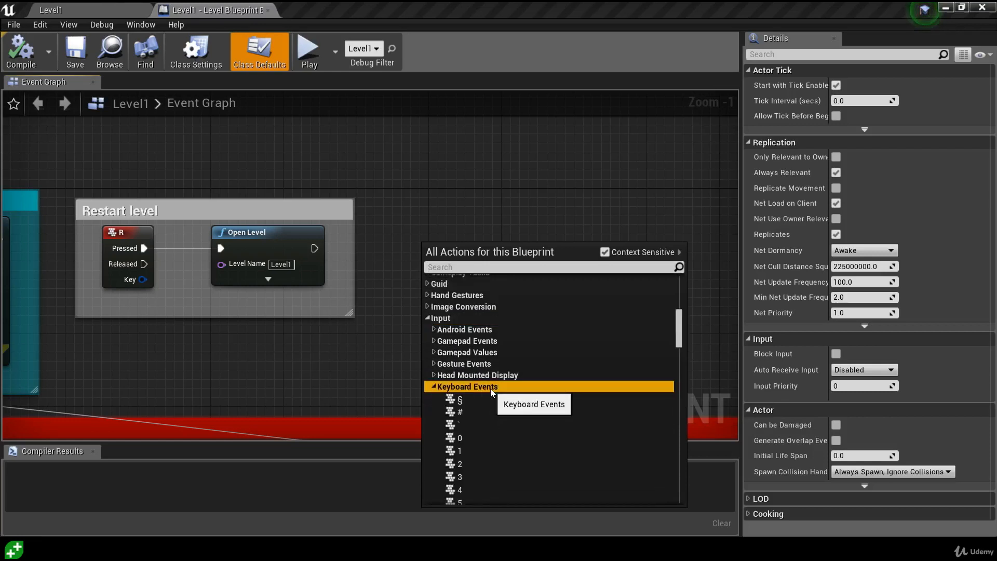
scroll(522, 406, "down", 1)
scroll(522, 407, "down", 8)
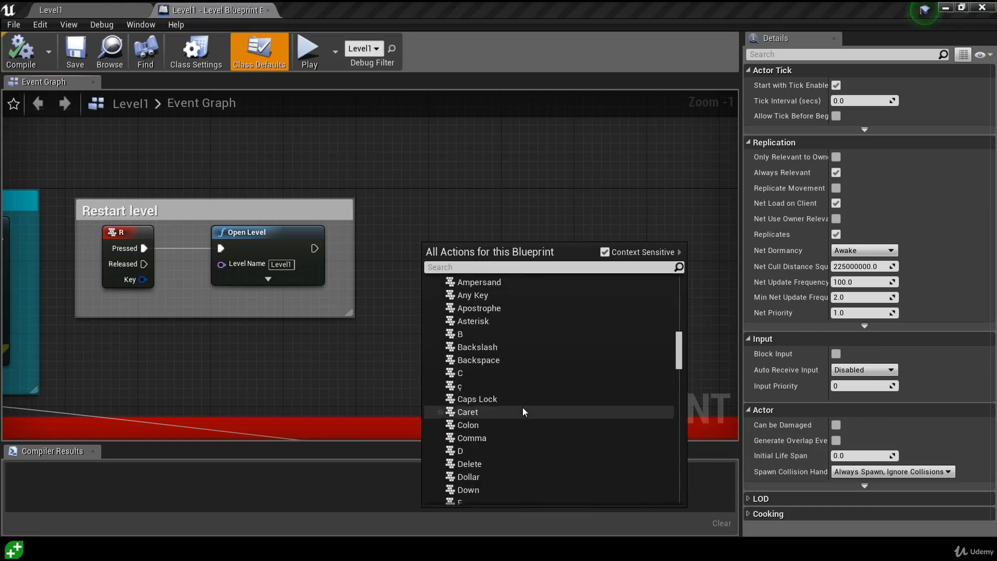
scroll(522, 407, "down", 4)
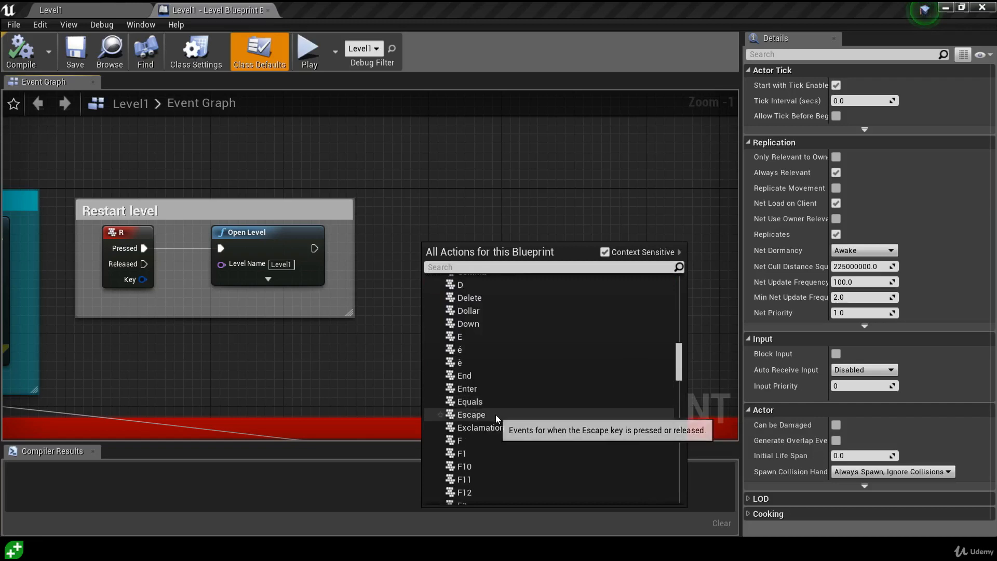
left_click(496, 414)
scroll(453, 241, "up", 1)
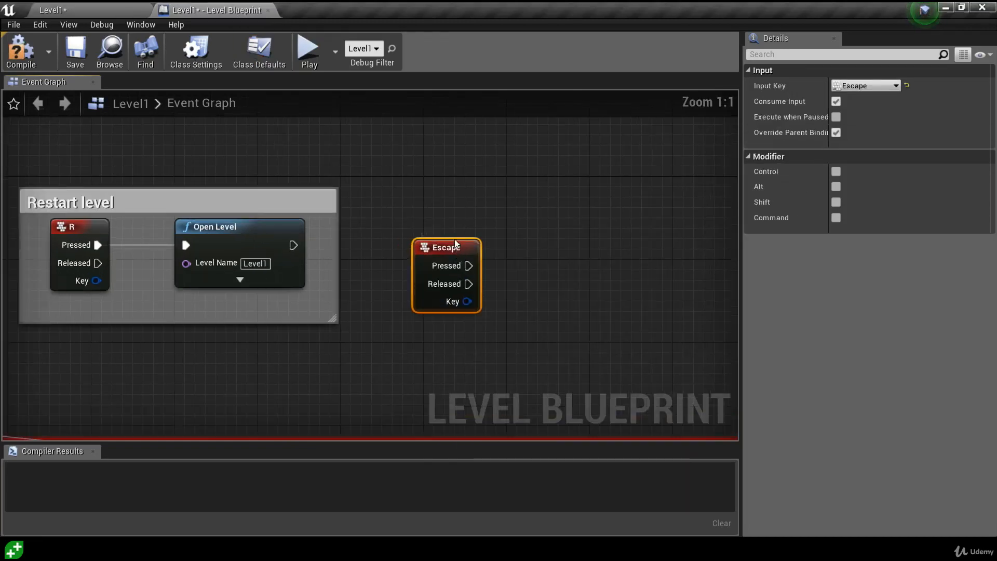
Step: Add a Quit Game node driven by the Escape event's Pressed output and align it with the event
right_click_drag(521, 274, 456, 266)
left_click(441, 262)
left_click_drag(384, 250, 475, 251)
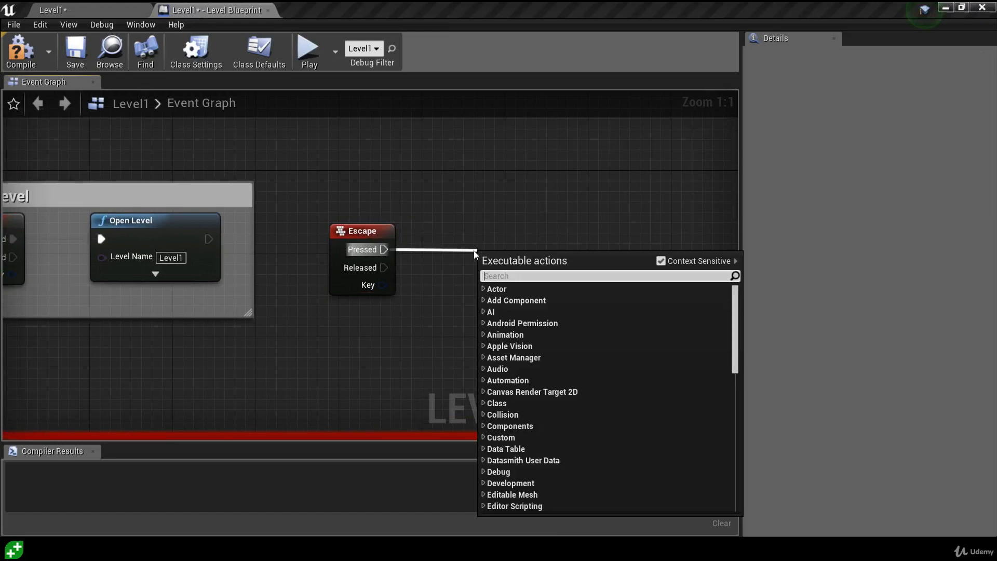
type("quit game")
key("Return")
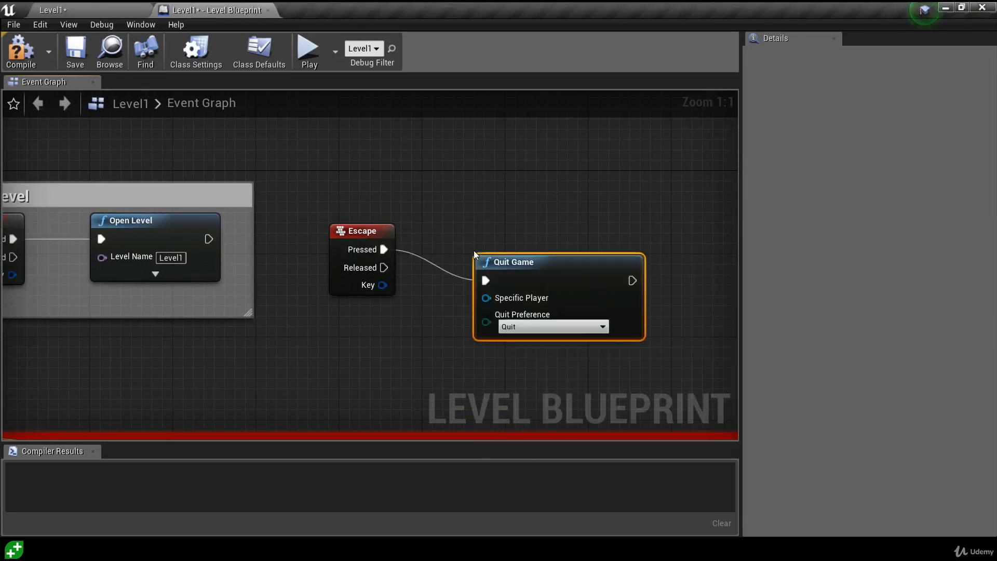
left_click(499, 361)
Step: Group the Escape event and its connected node in a comment box titled "Quit Game"
scroll(534, 347, "down", 2)
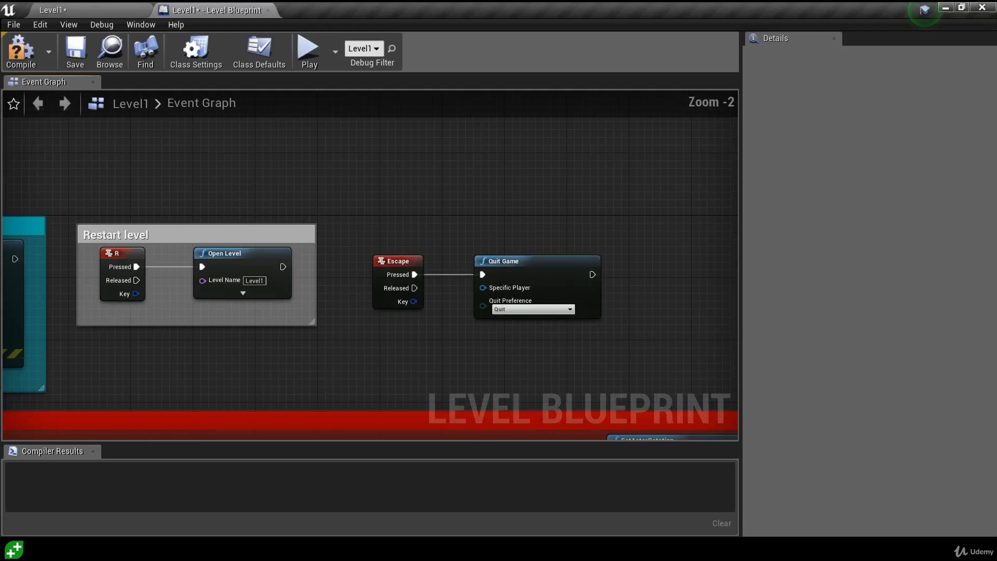
right_click_drag(649, 346, 616, 334)
left_click_drag(616, 333, 332, 214)
type("cQuit Game")
key("Return")
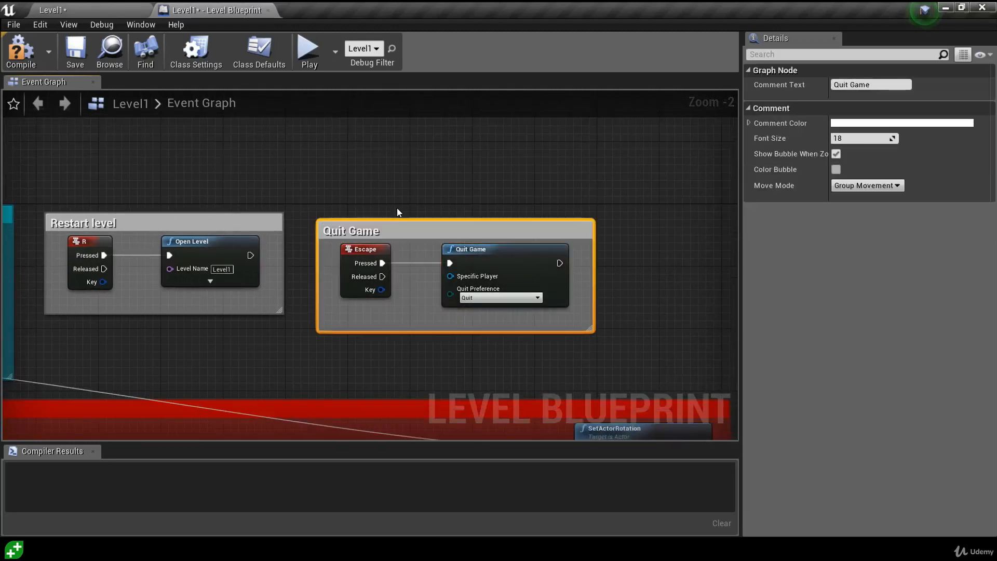
left_click(395, 201)
Step: Compile and save the Level Blueprint, and close it
left_click(14, 56)
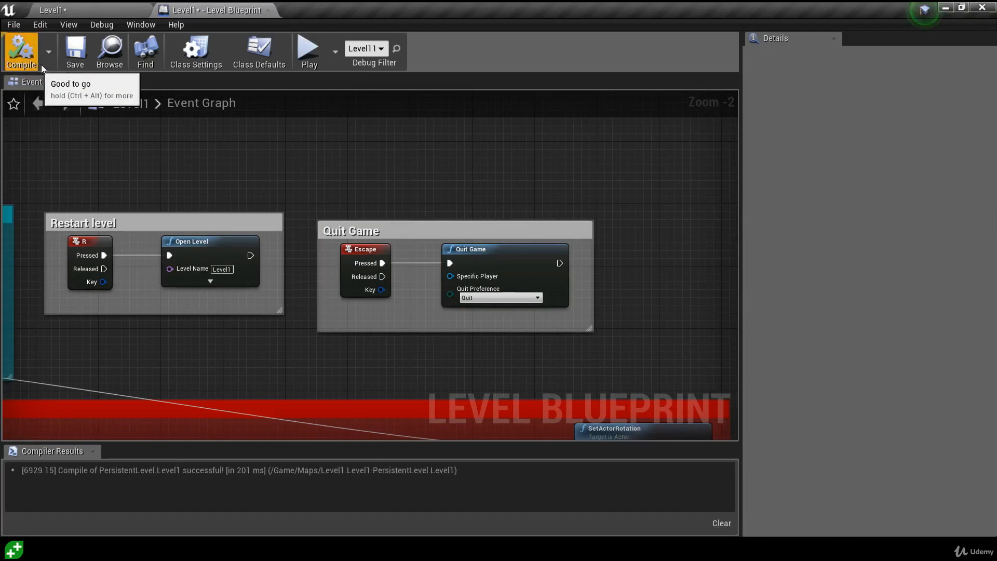
left_click(76, 57)
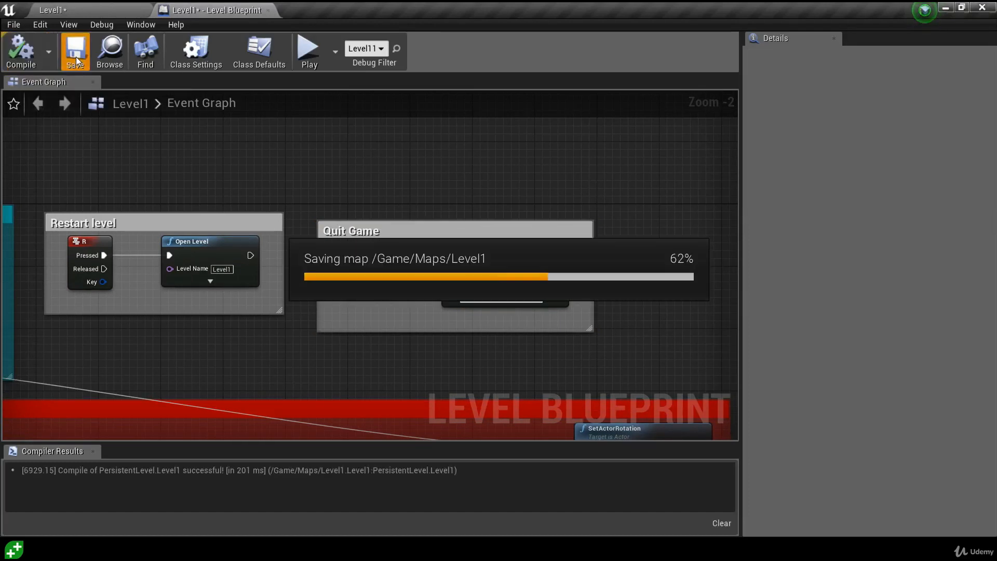
left_click(268, 11)
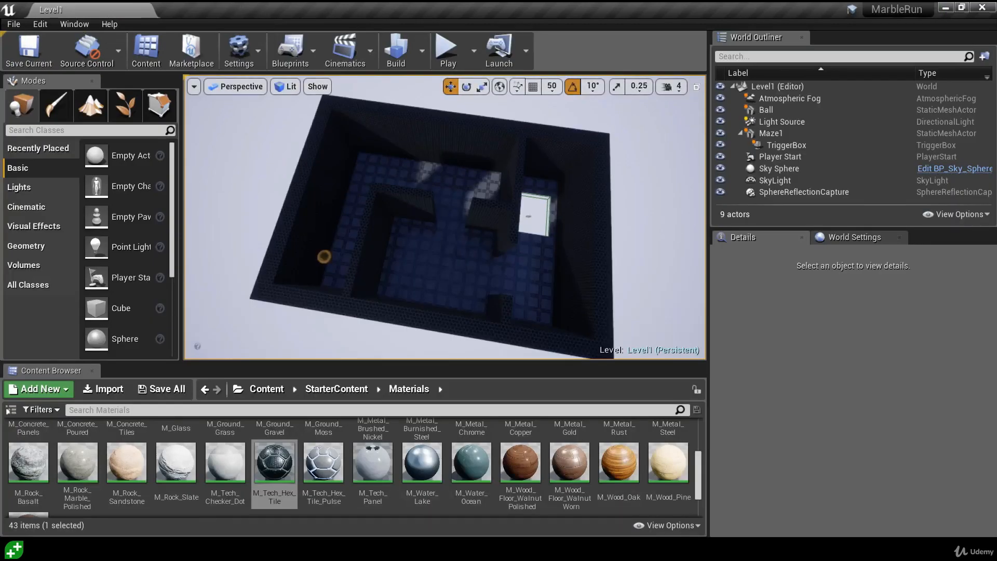
Step: Switch to File Explorer and delete the old MarbleRun build folder from MarbleGame
key("alt+Tab")
left_click(449, 101)
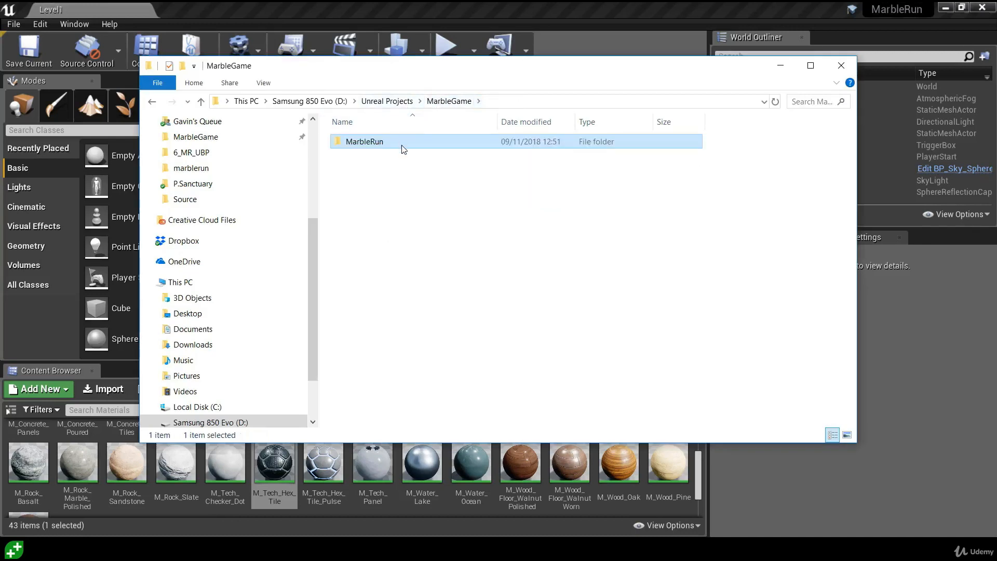
key("Delete")
key("Return")
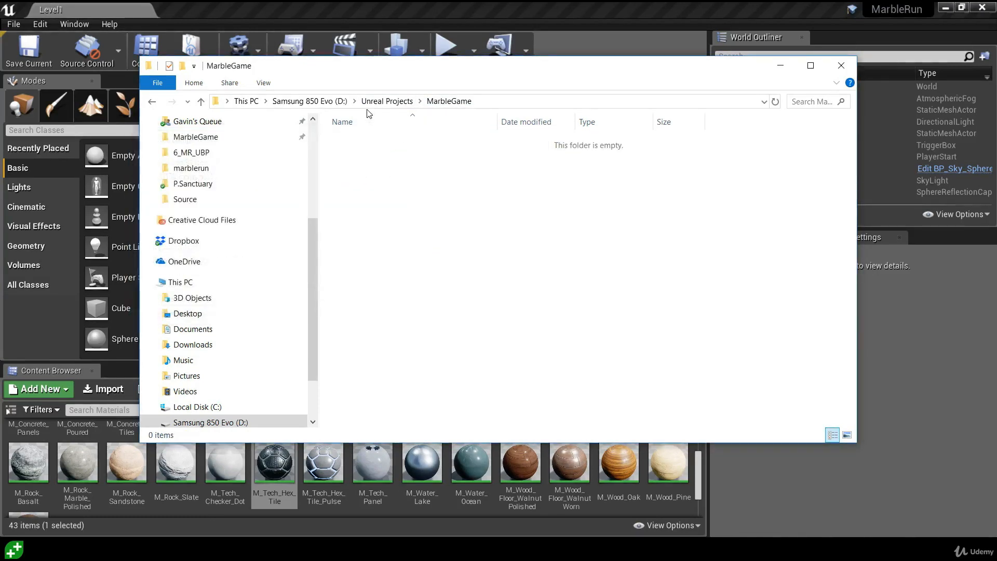
Step: Return to Unreal Editor and package the project for Windows (64-bit) into the emptied MarbleGame folder
left_click(276, 8)
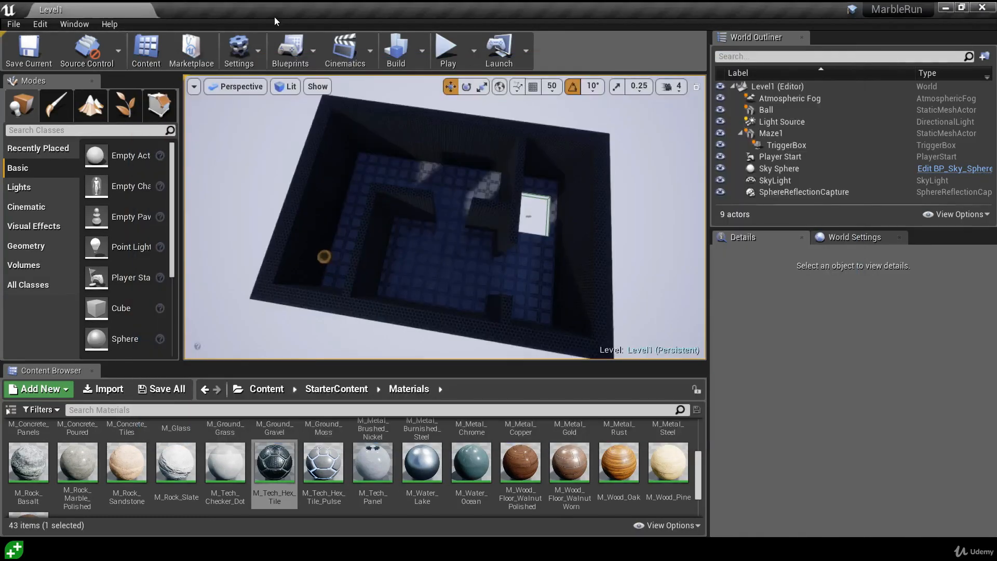
left_click(13, 25)
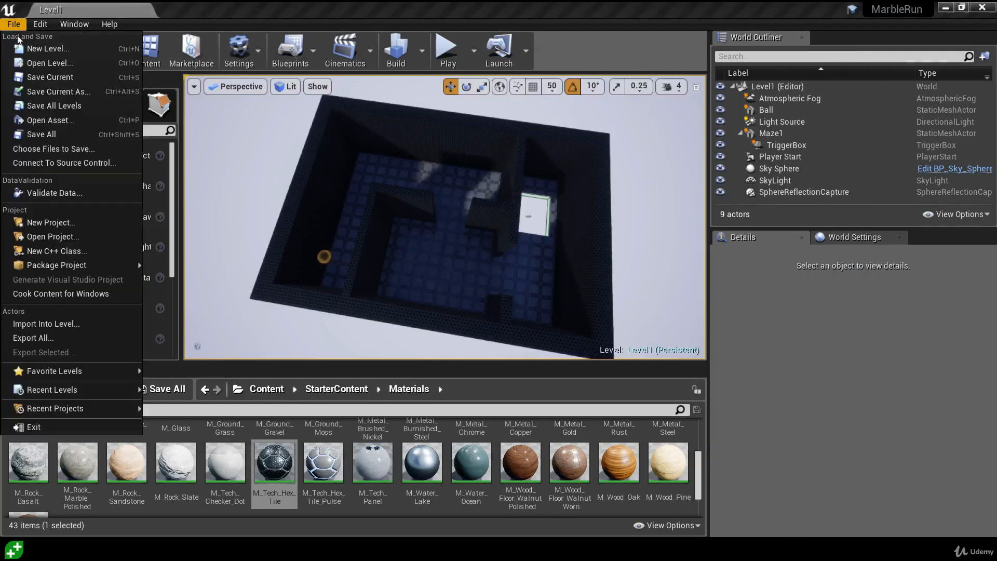
mouse_move(61, 262)
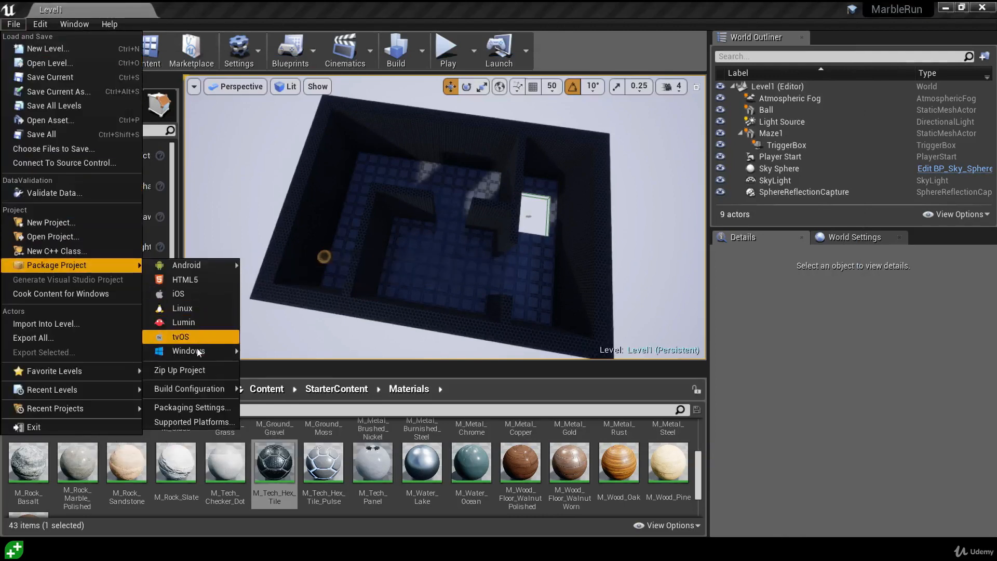
mouse_move(197, 350)
left_click(279, 366)
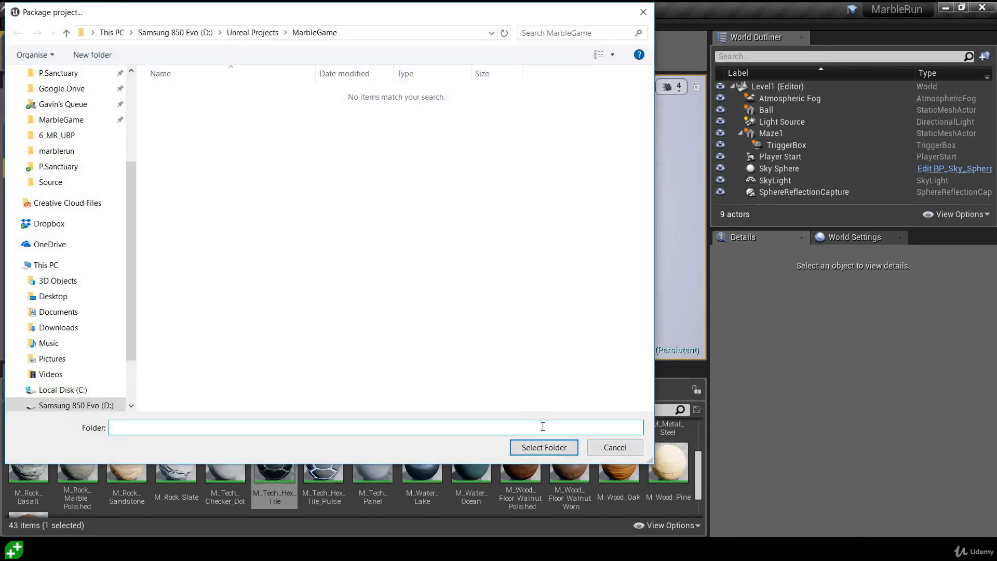
left_click(542, 447)
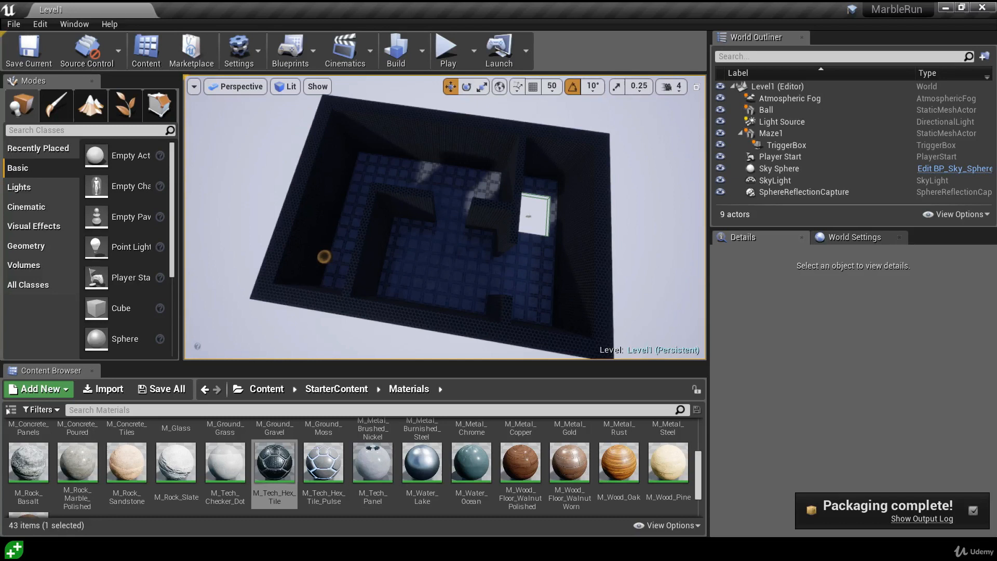
Step: Switch to File Explorer and rename the newly packaged WindowsNoEditor folder as MarbleRun
key("alt+Tab")
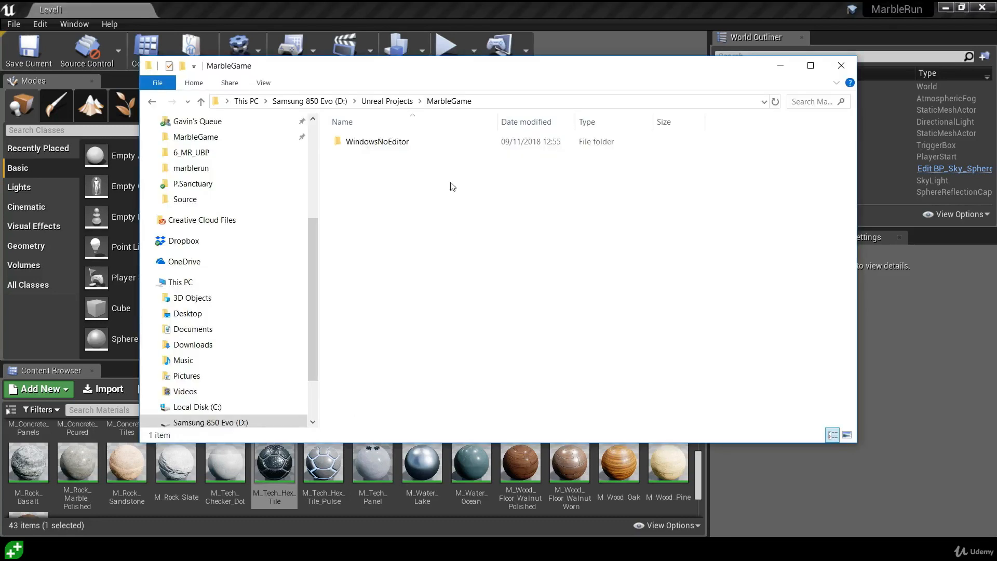
left_click(408, 141)
left_click(407, 139)
type("MarbleRun")
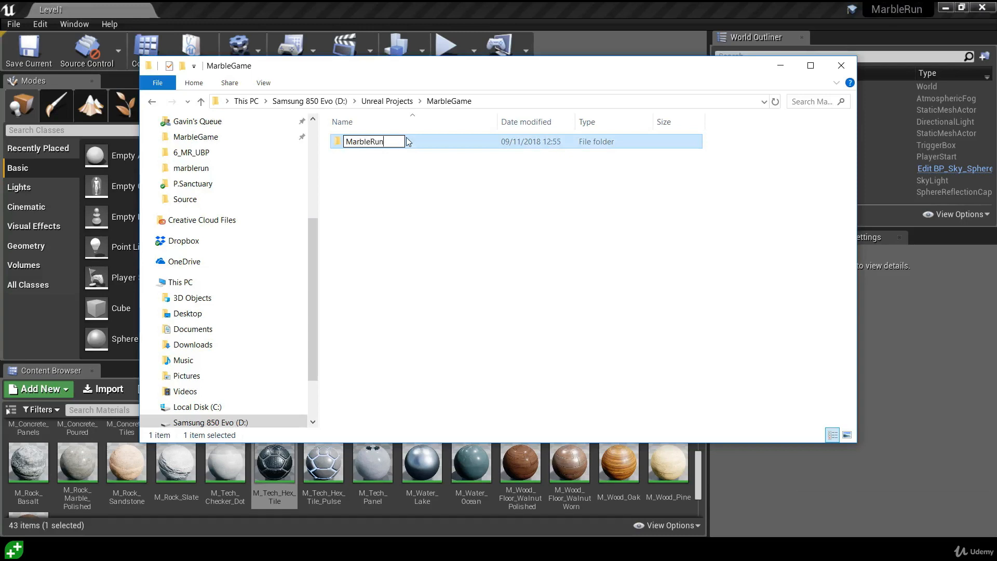
key("Return")
Step: Run MarbleRun.exe from the new build's folder to check the game, and quit it
double_click(410, 141)
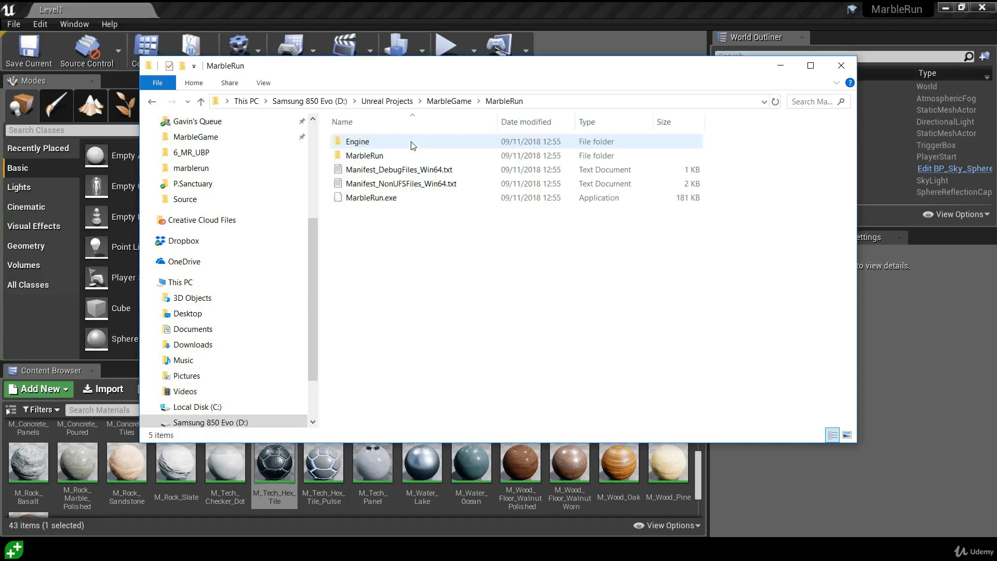
double_click(391, 201)
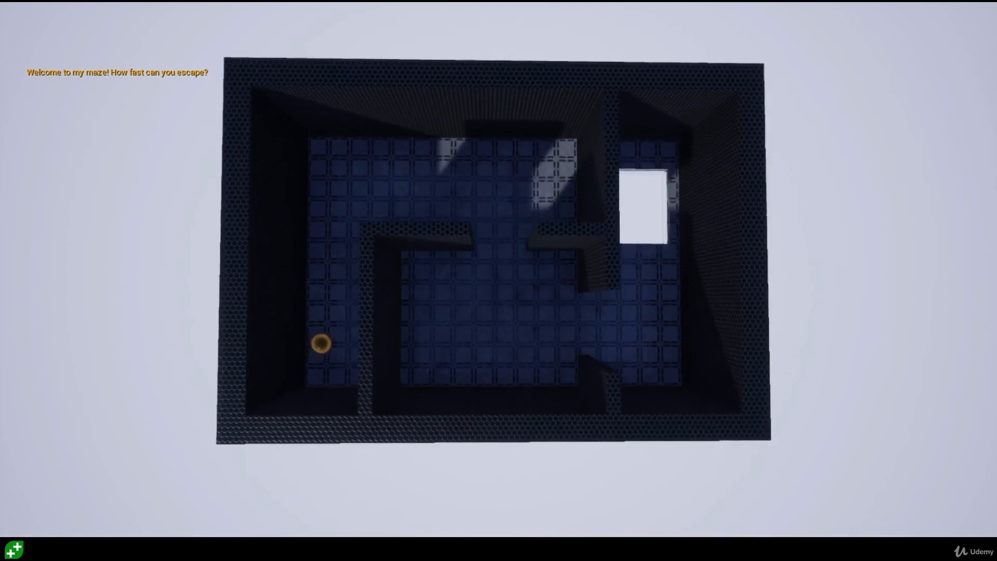
key("alt+F4")
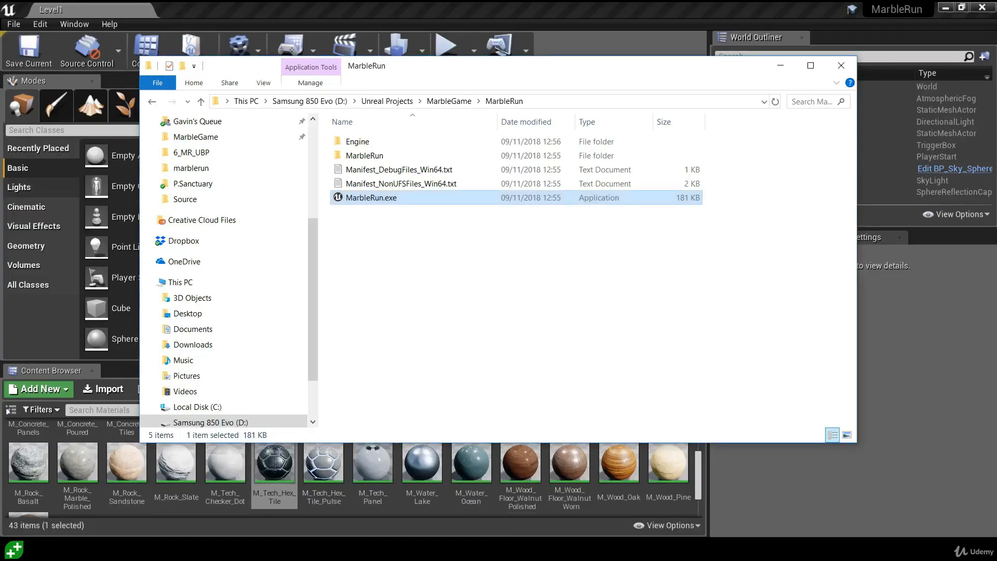